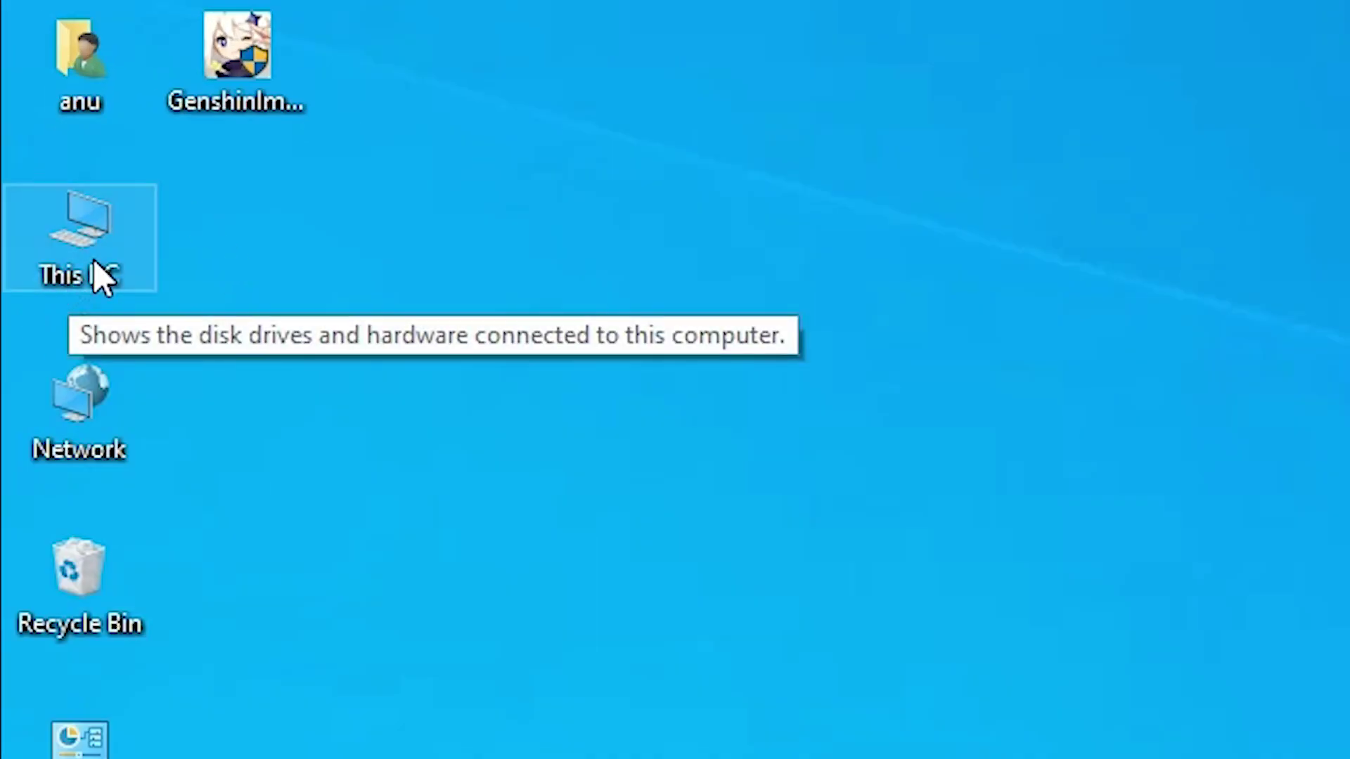
# Step: View this PC's system properties, then close the specifications window
pyautogui.rightClick(94, 256)
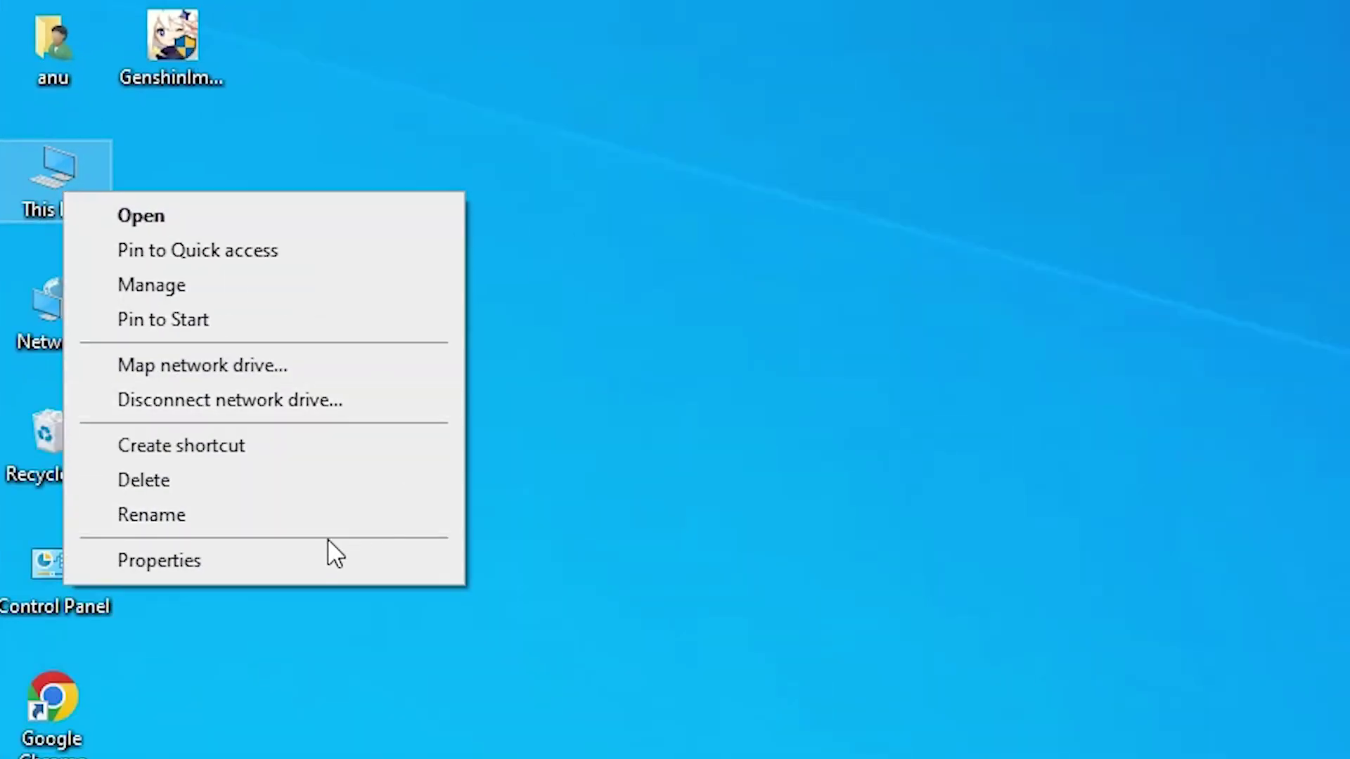
pyautogui.click(422, 734)
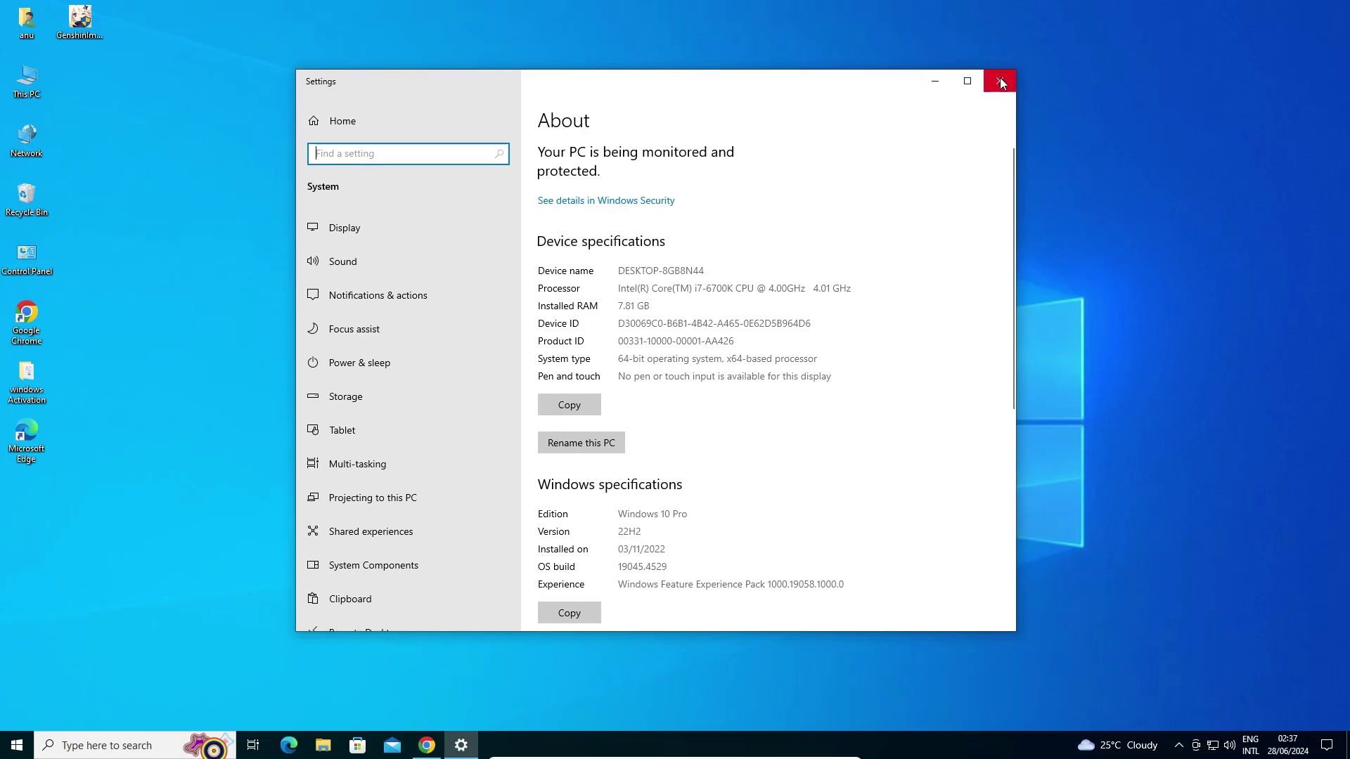
pyautogui.click(1000, 77)
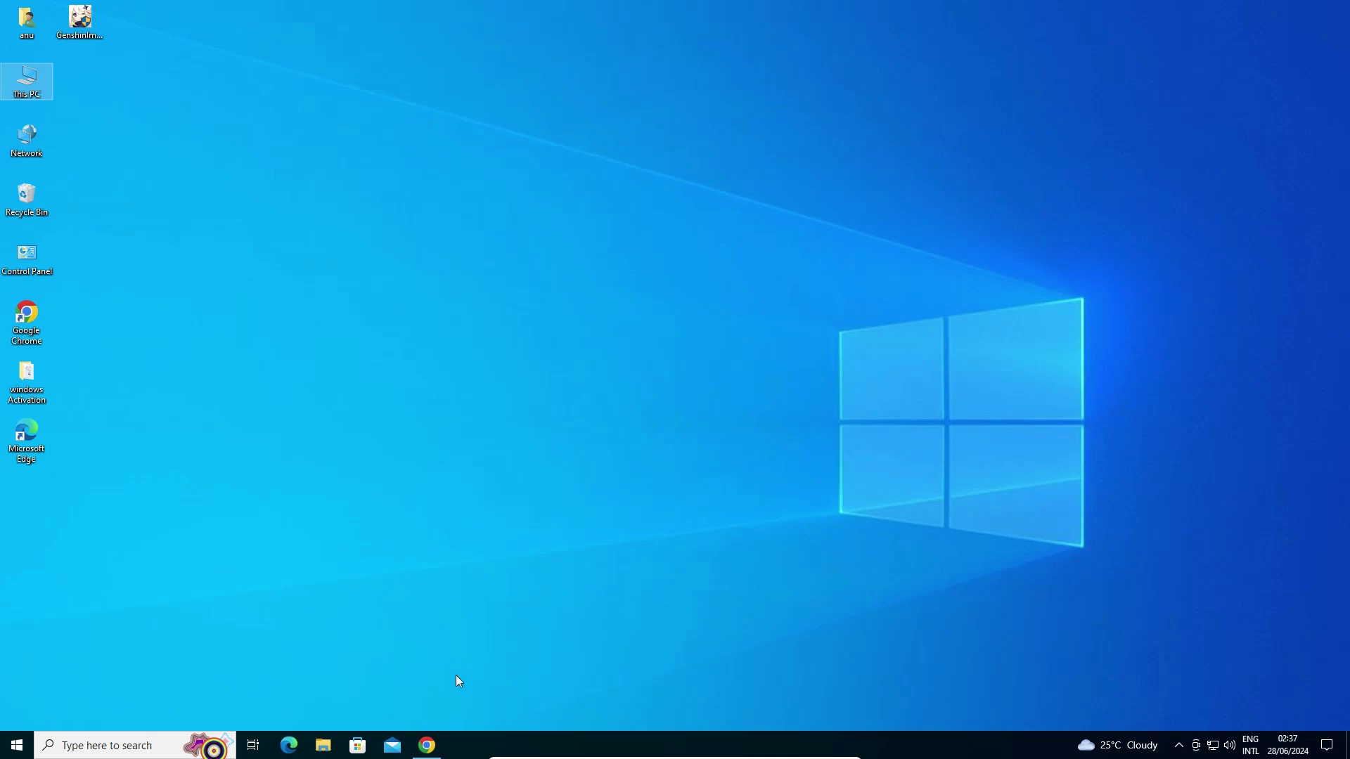
# Step: Back in Chrome, rerun the Google search for 'hp laserjet 3015 driver'
pyautogui.click(428, 744)
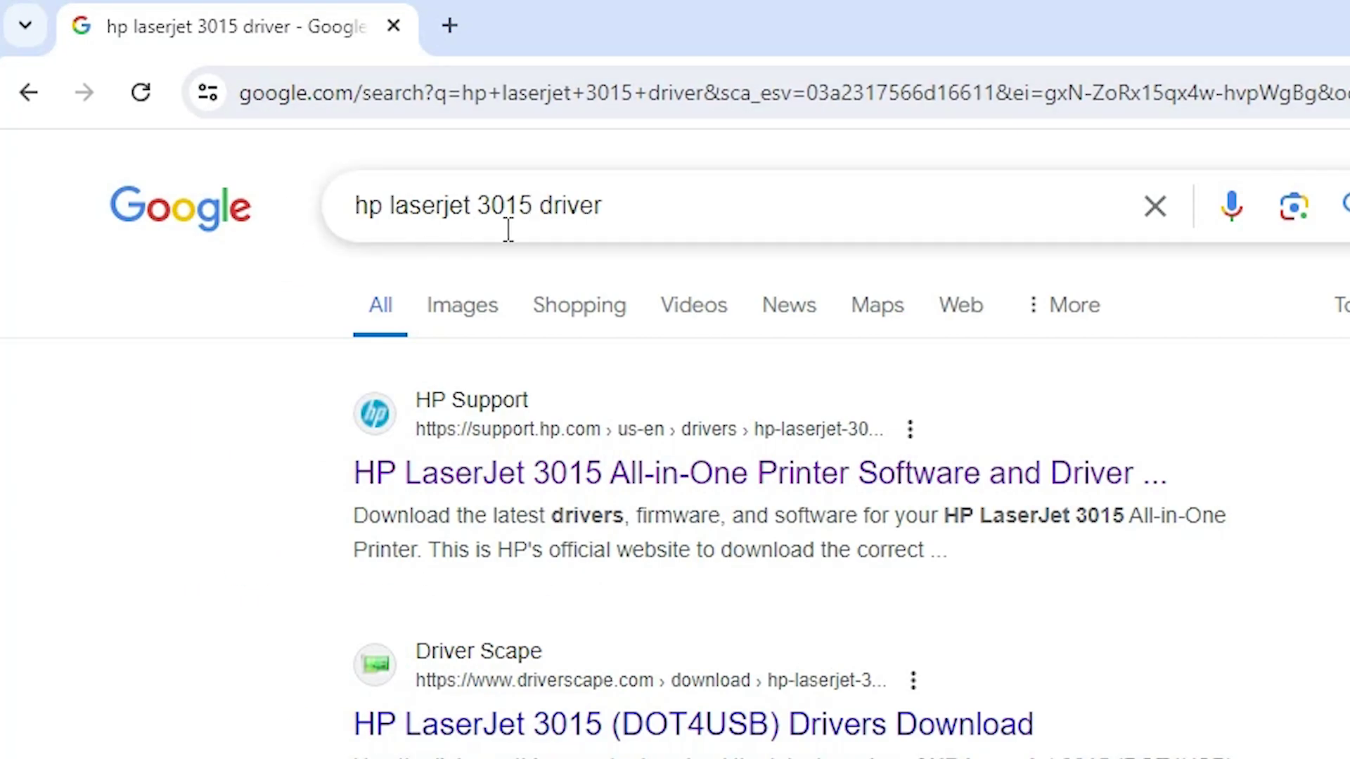
pyautogui.click(654, 215)
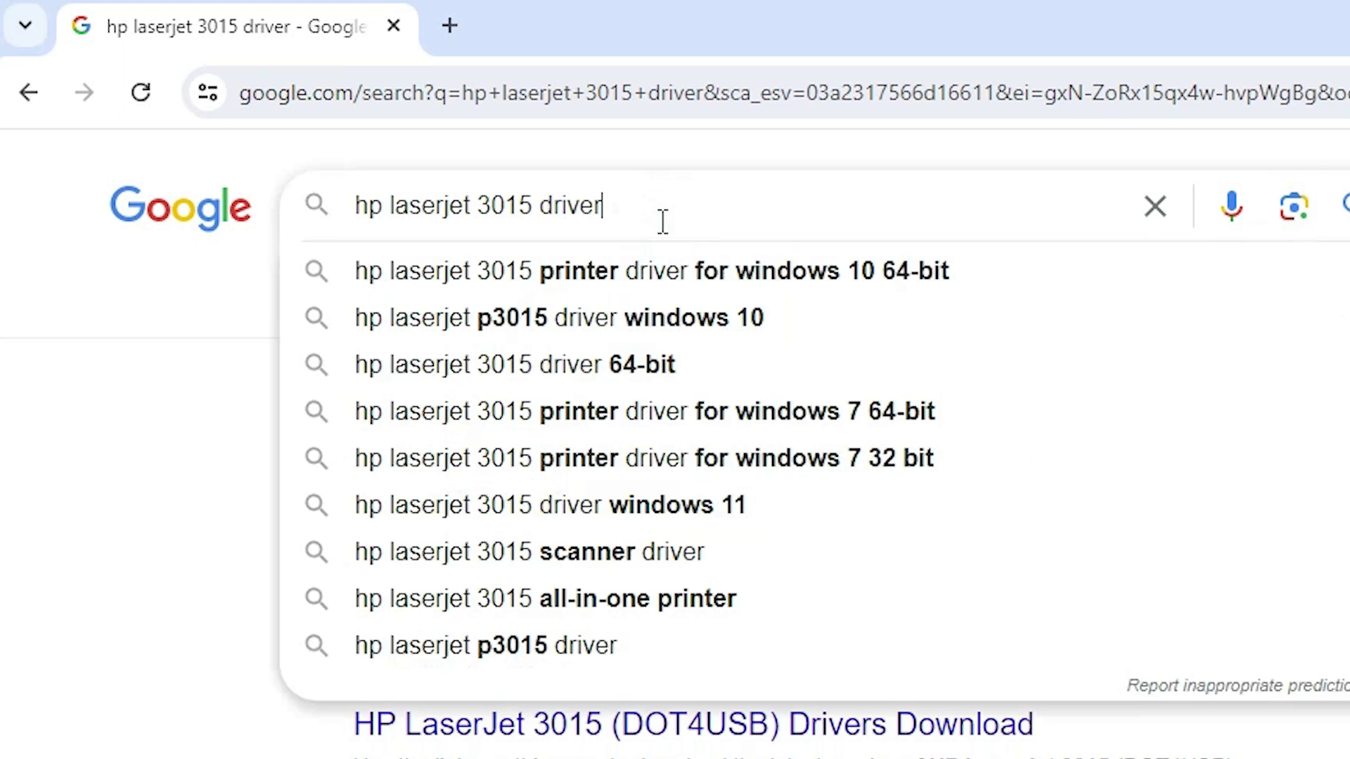
pyautogui.press('Return')
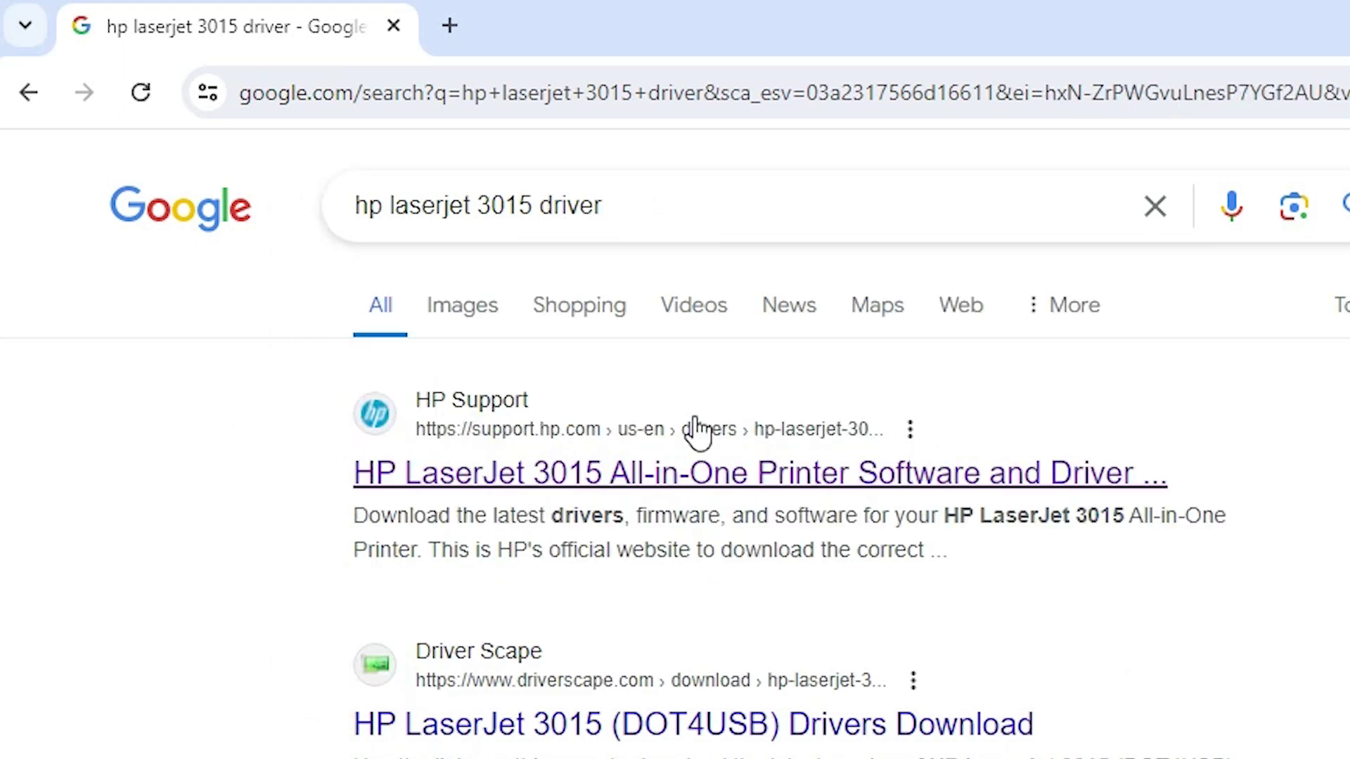
# Step: Open the first HP Support result in a new tab and highlight the 'HP LaserJet 3015 All-in-One Printer' title
pyautogui.rightClick(621, 485)
pyautogui.click(687, 505)
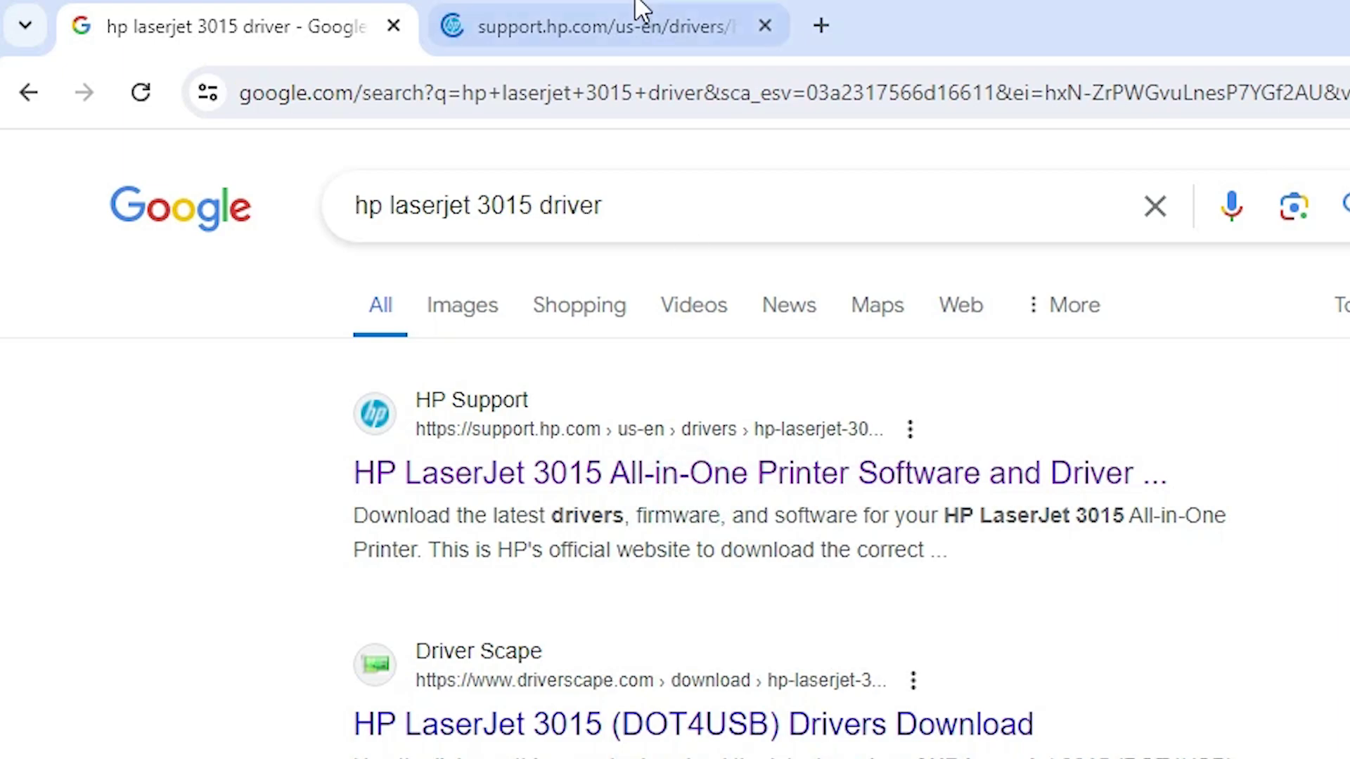
pyautogui.click(640, 11)
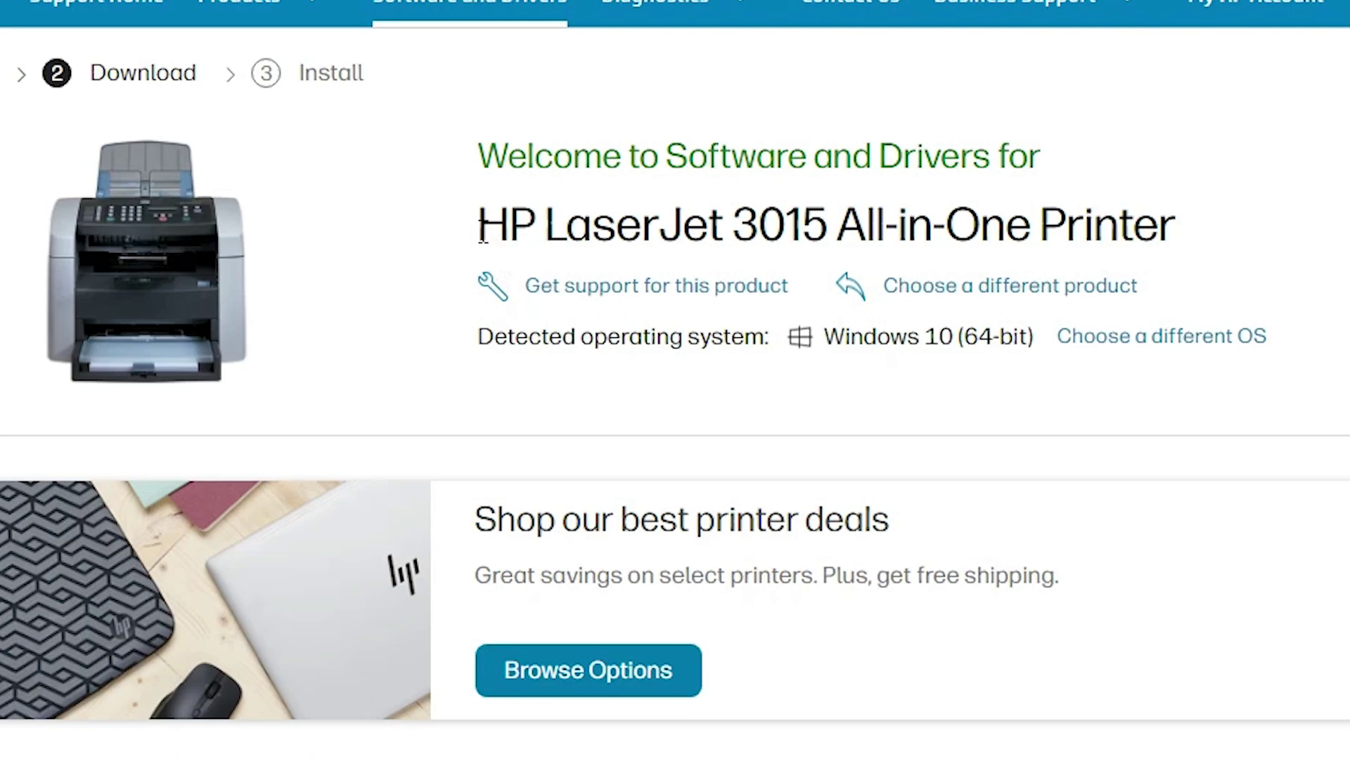
pyautogui.moveTo(482, 235); pyautogui.dragTo(1210, 234)
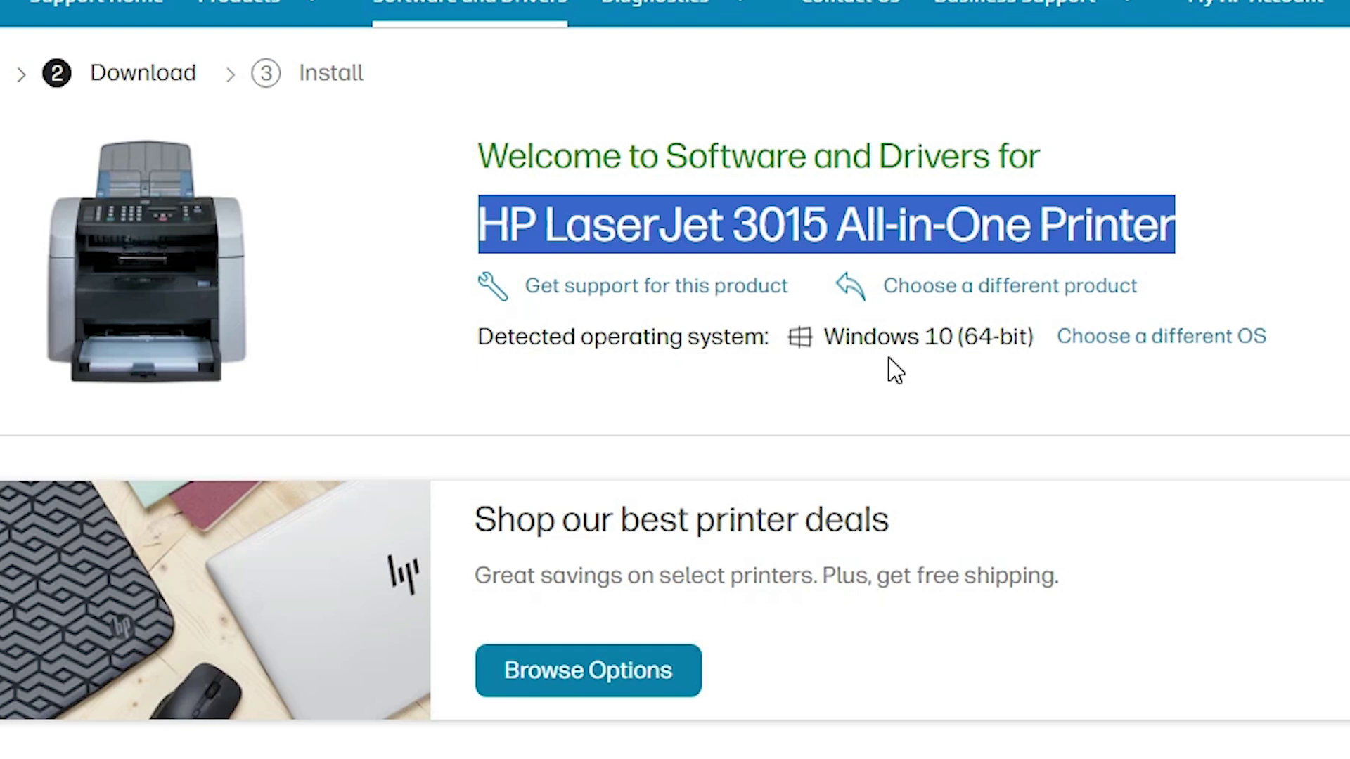
pyautogui.click(1076, 340)
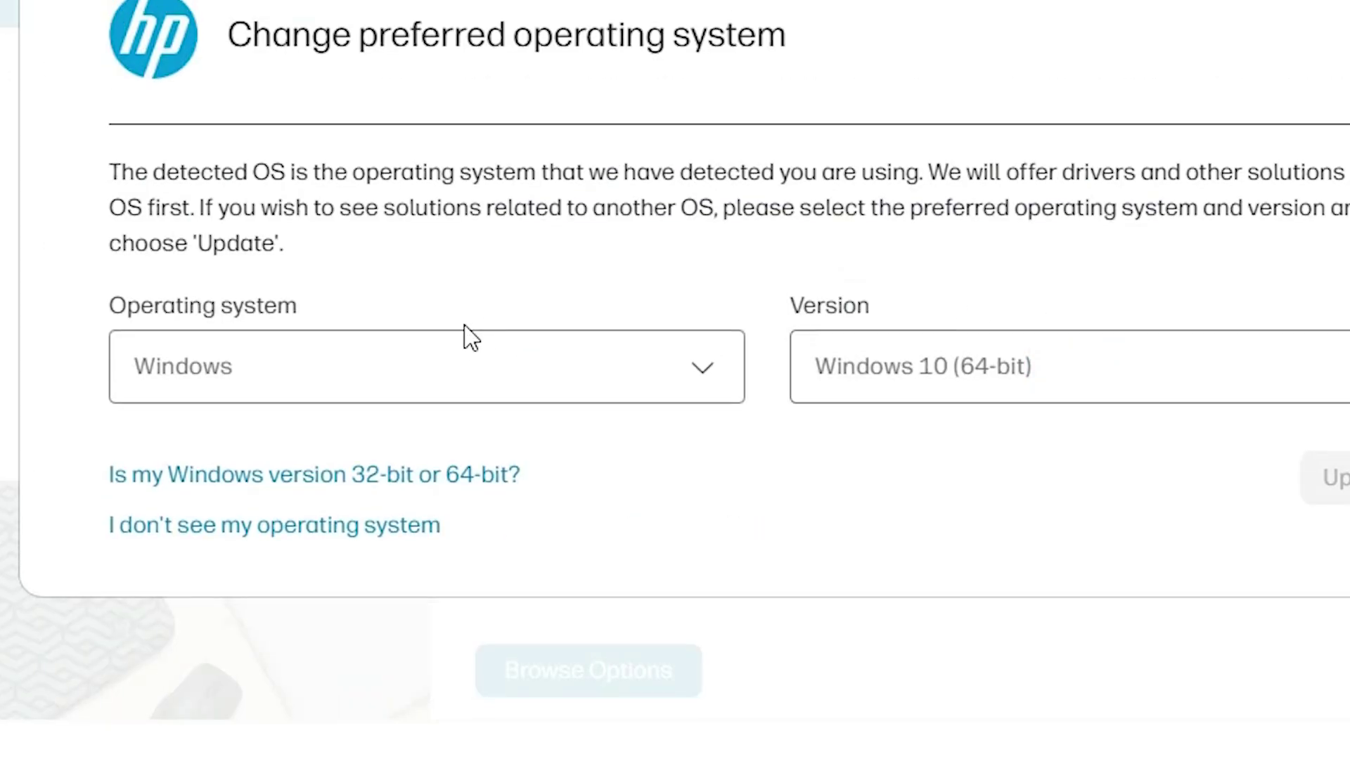
pyautogui.click(762, 152)
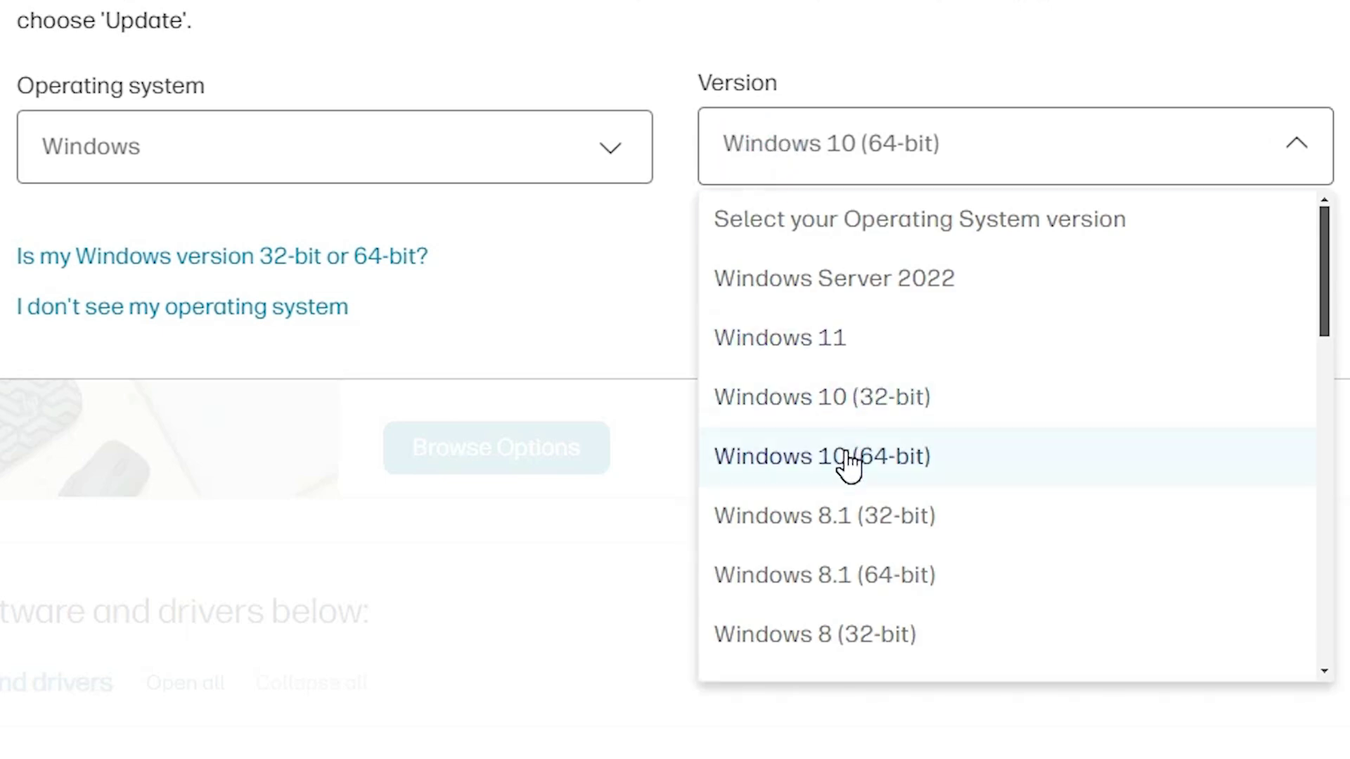
pyautogui.click(600, 239)
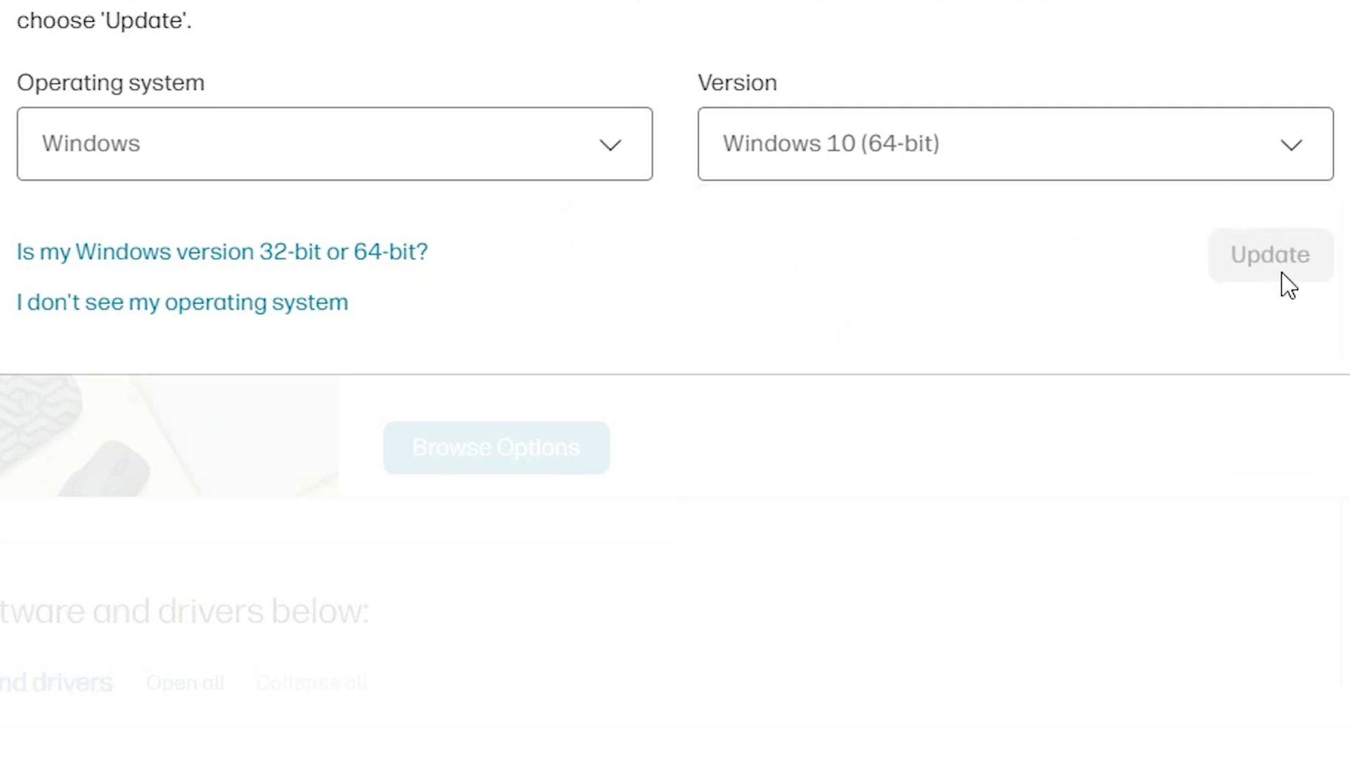
pyautogui.click(998, 145)
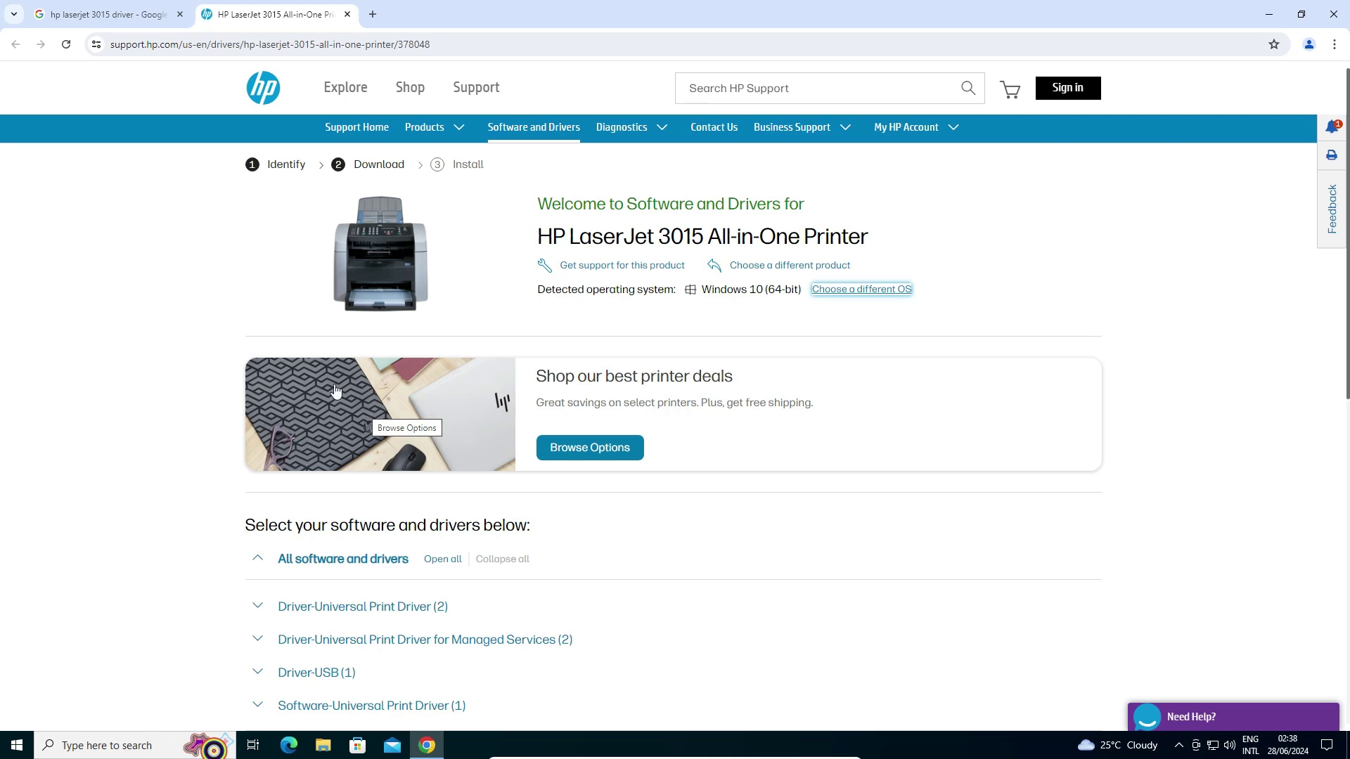
# Step: Download the Universal Print Driver PostScript (64-bit), upd-ps-x64-7.2.0.25780.exe, and view recent downloads
pyautogui.scroll(-1, 334, 400)
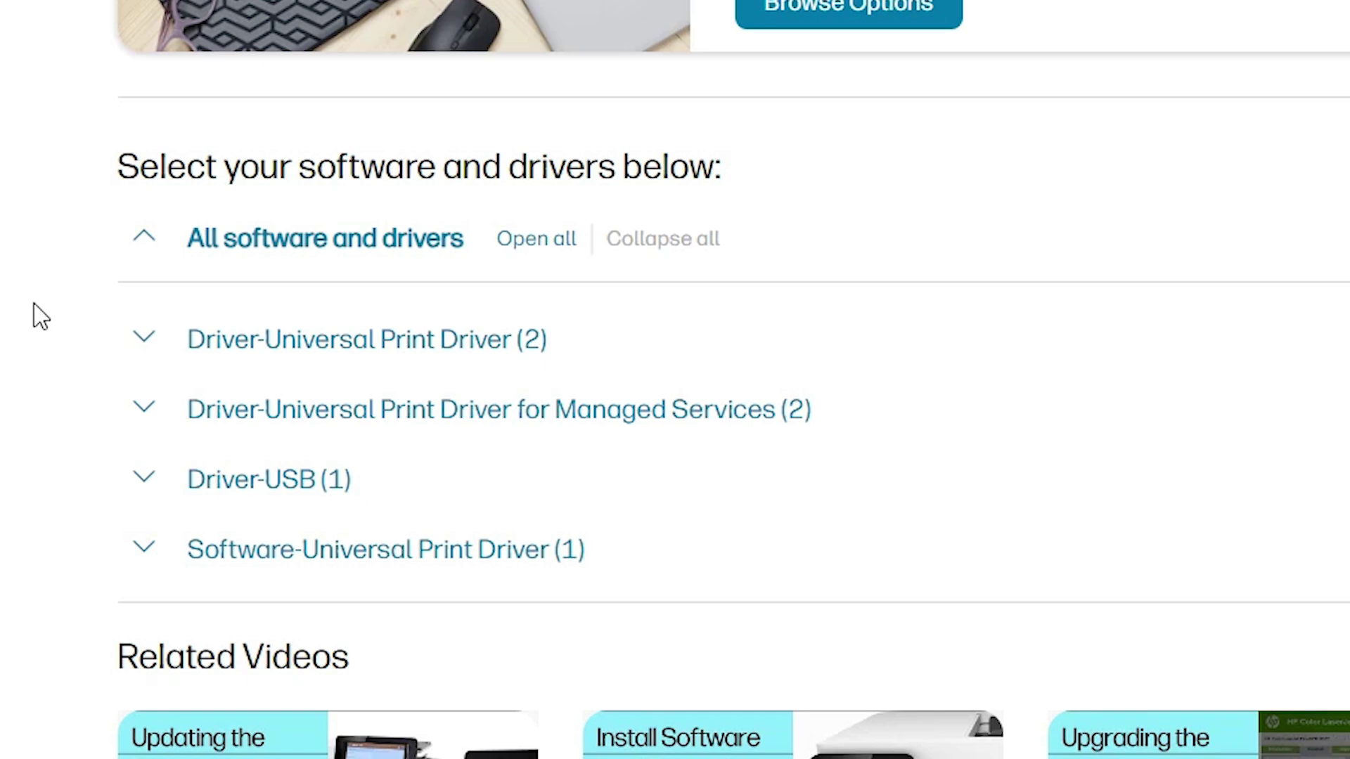
pyautogui.scroll(-2, 42, 320)
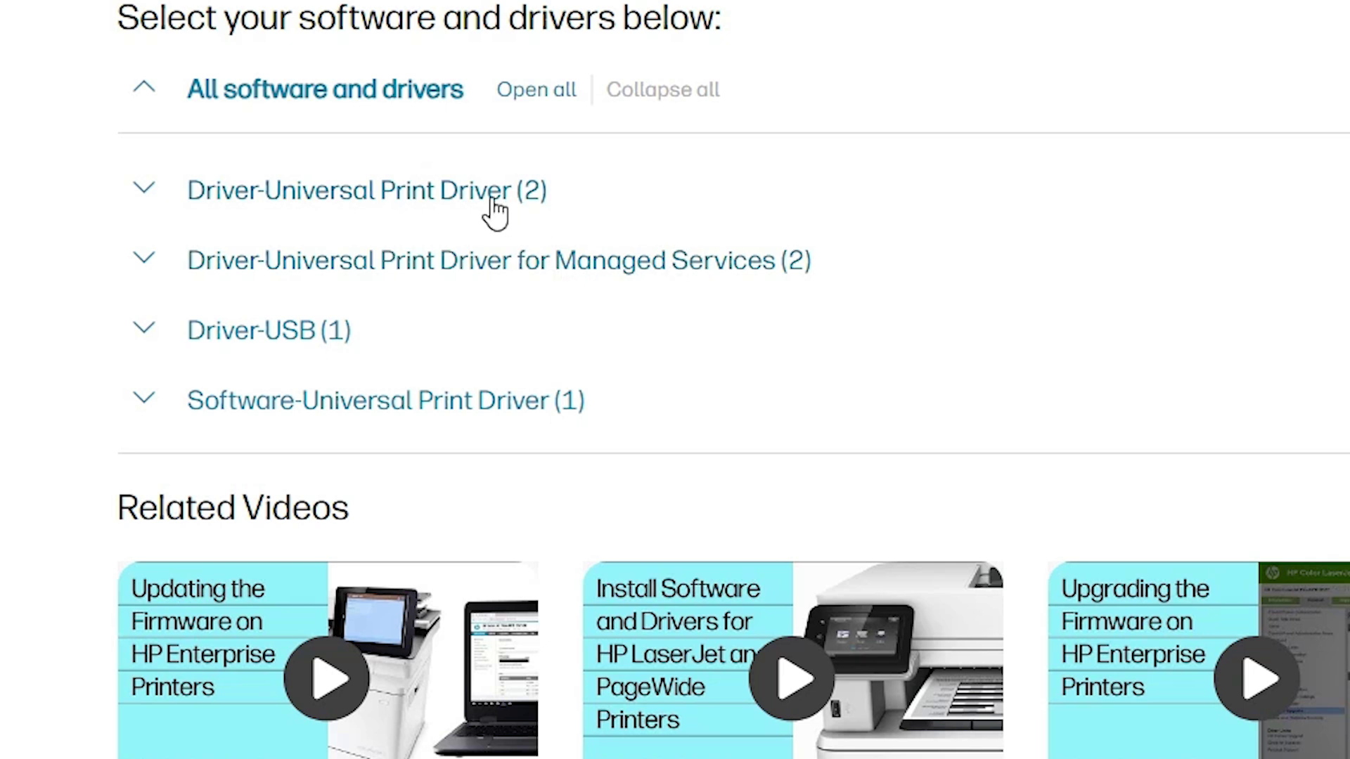
pyautogui.click(145, 208)
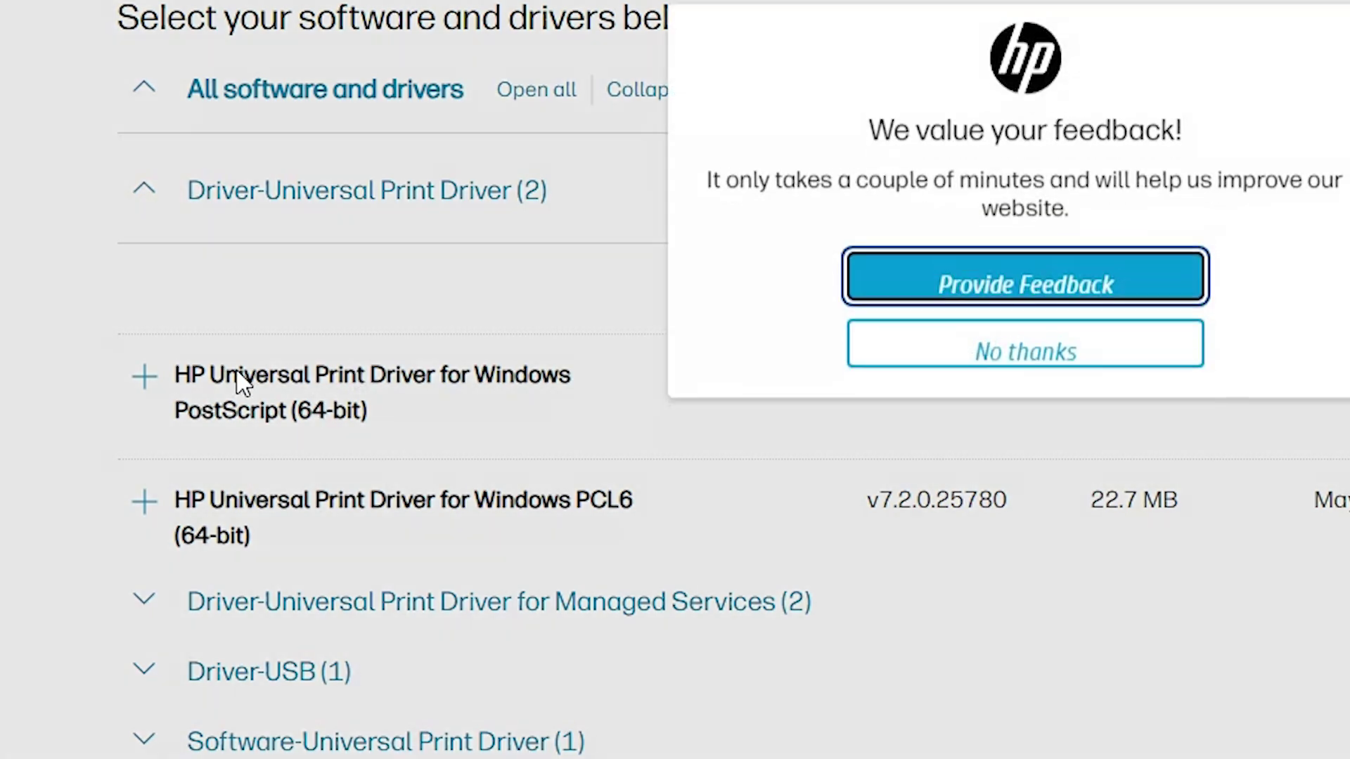
pyautogui.click(981, 339)
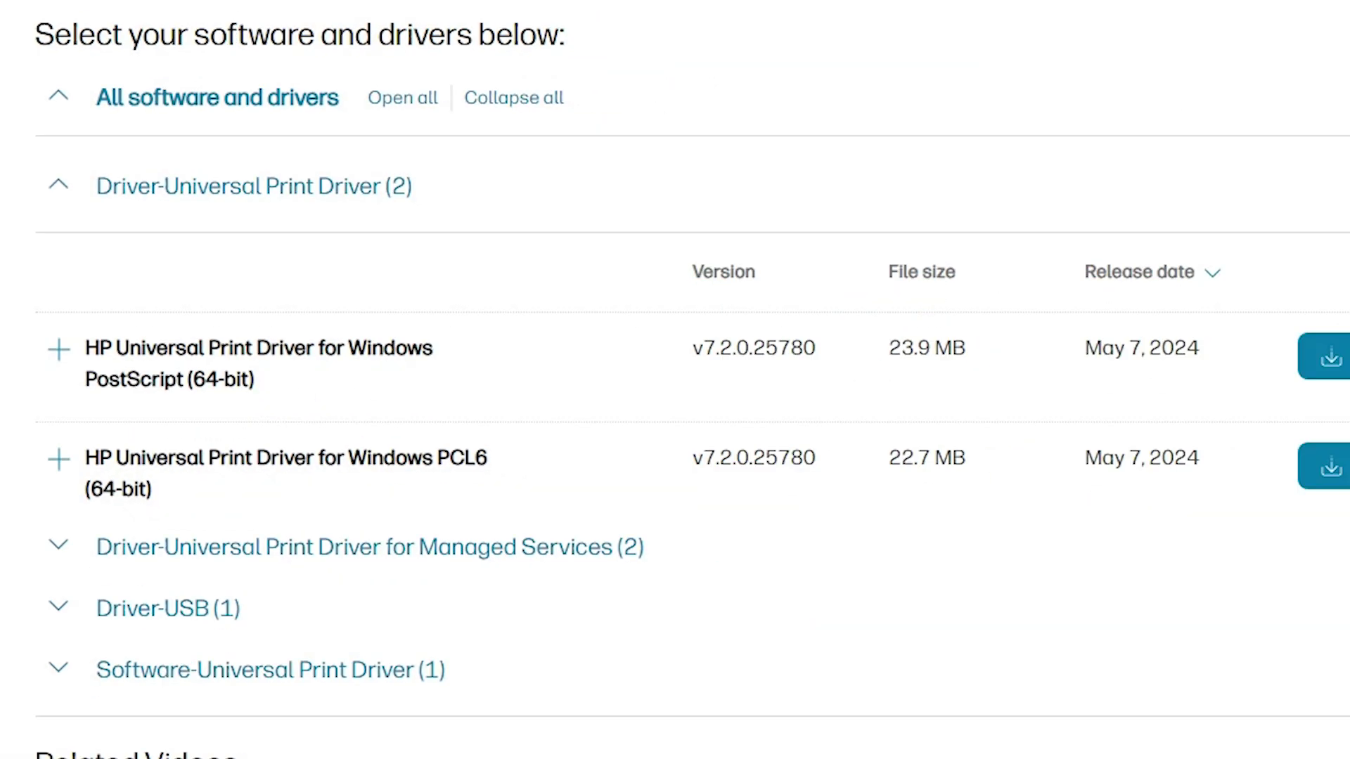
pyautogui.click(1221, 344)
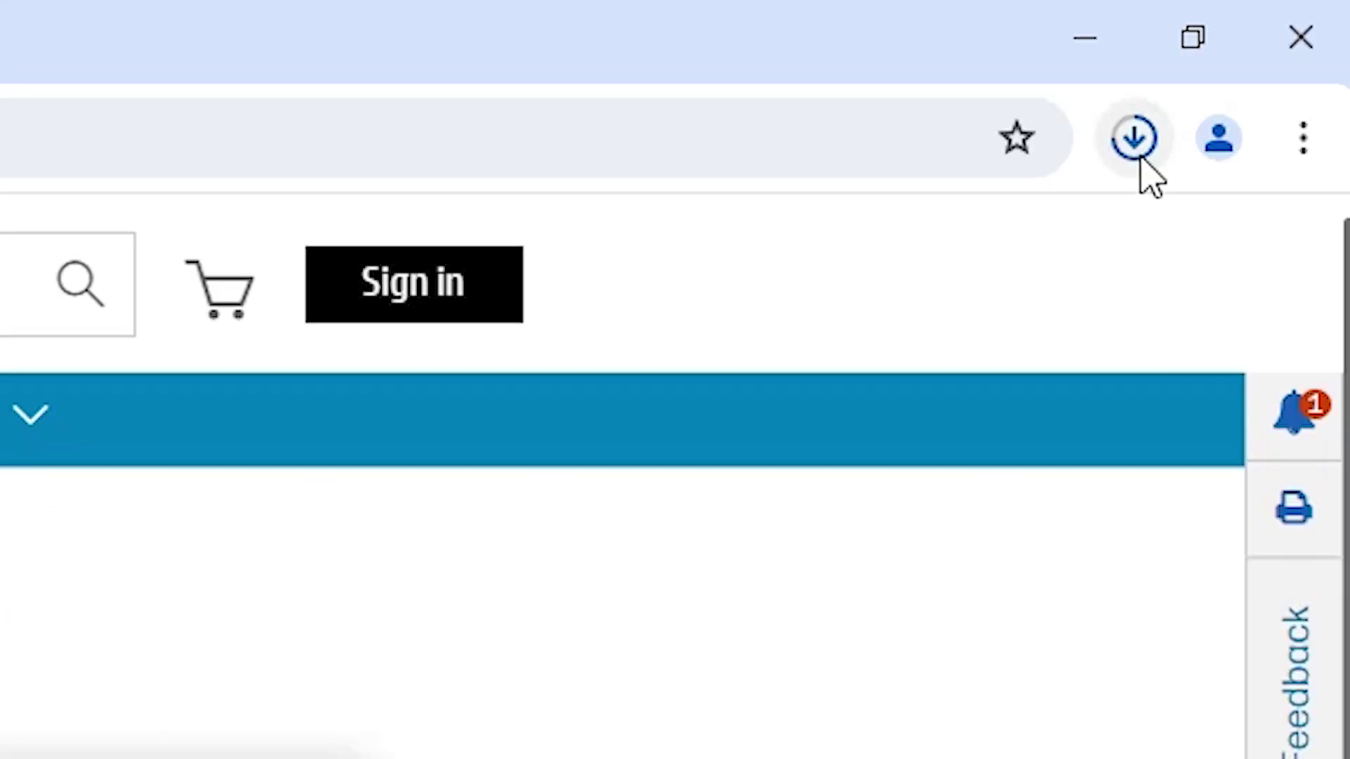
pyautogui.click(1285, 48)
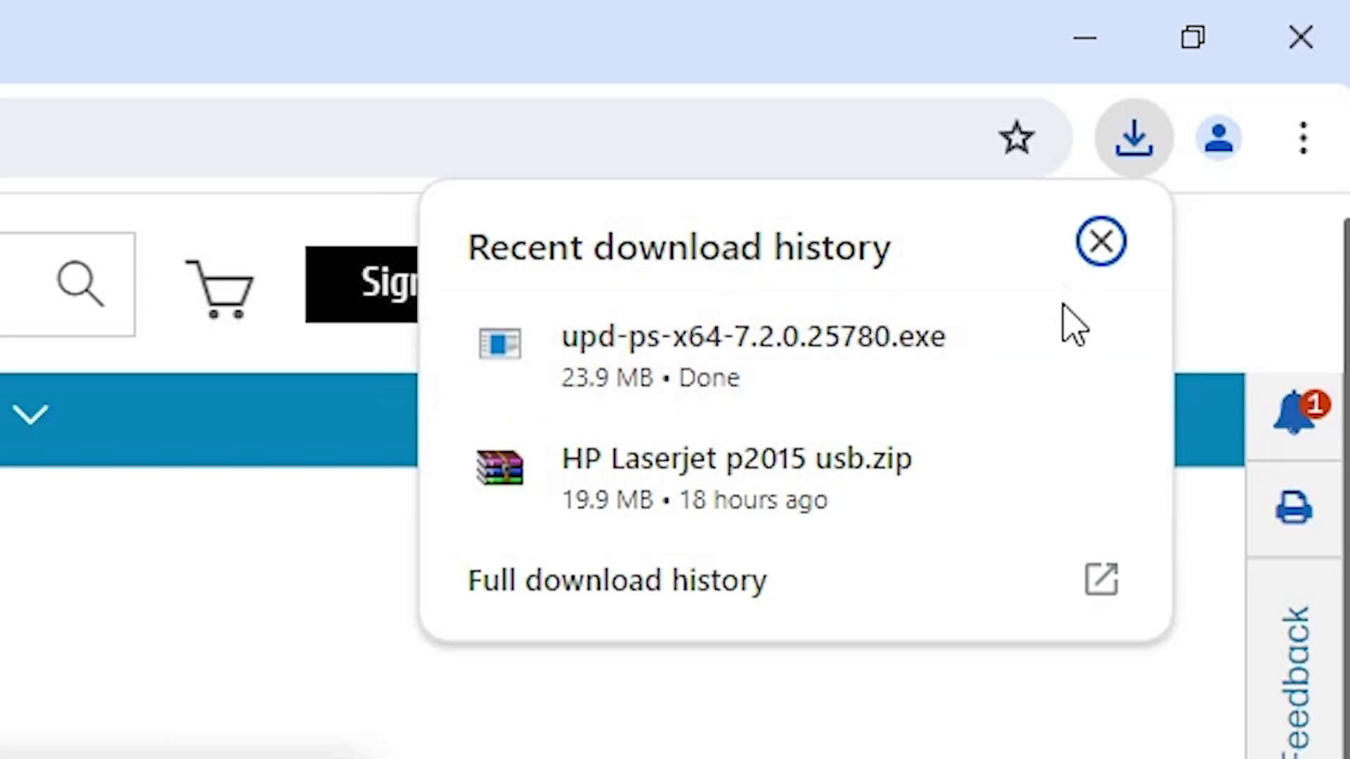
# Step: Move the downloaded upd-ps-x64-7.2.0.25780 file from Downloads onto the desktop below Microsoft Edge
pyautogui.click(1007, 358)
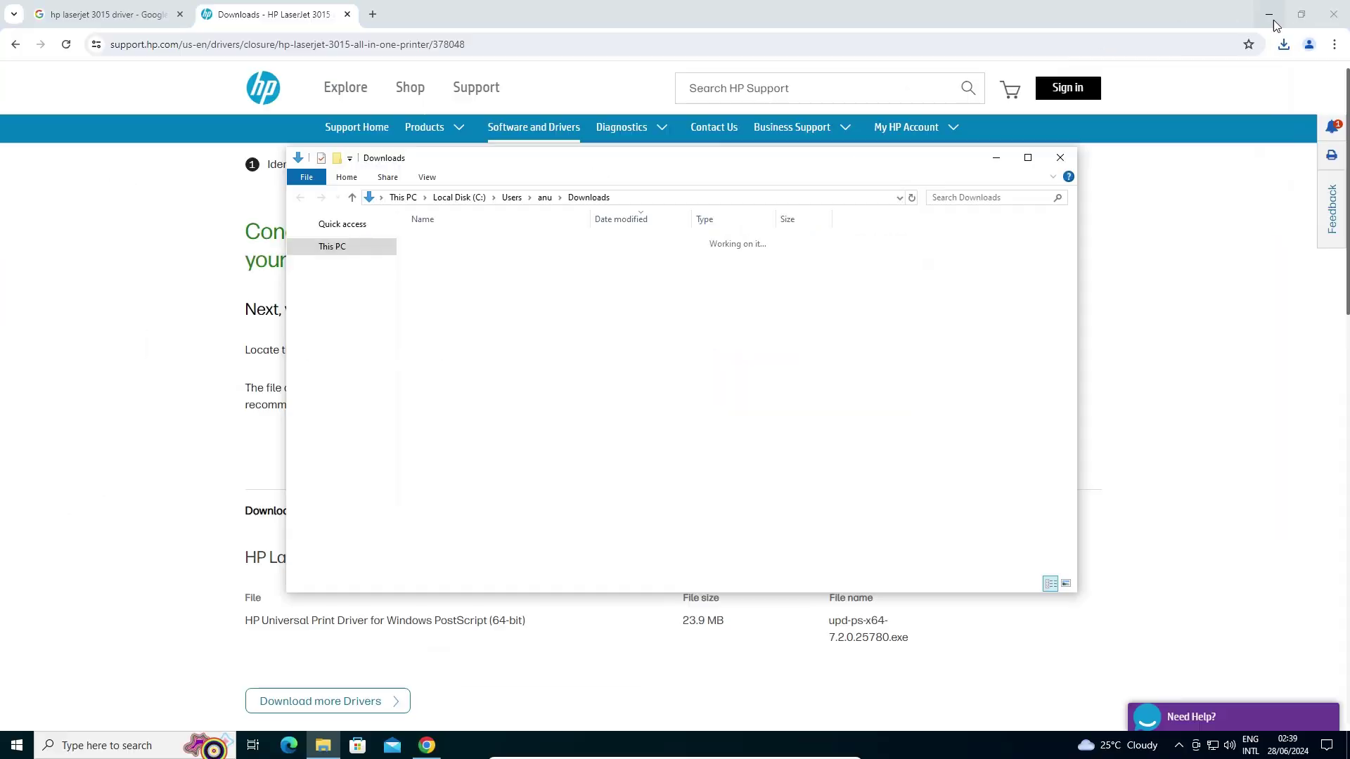
pyautogui.click(1095, 56)
pyautogui.moveTo(464, 262); pyautogui.dragTo(101, 501)
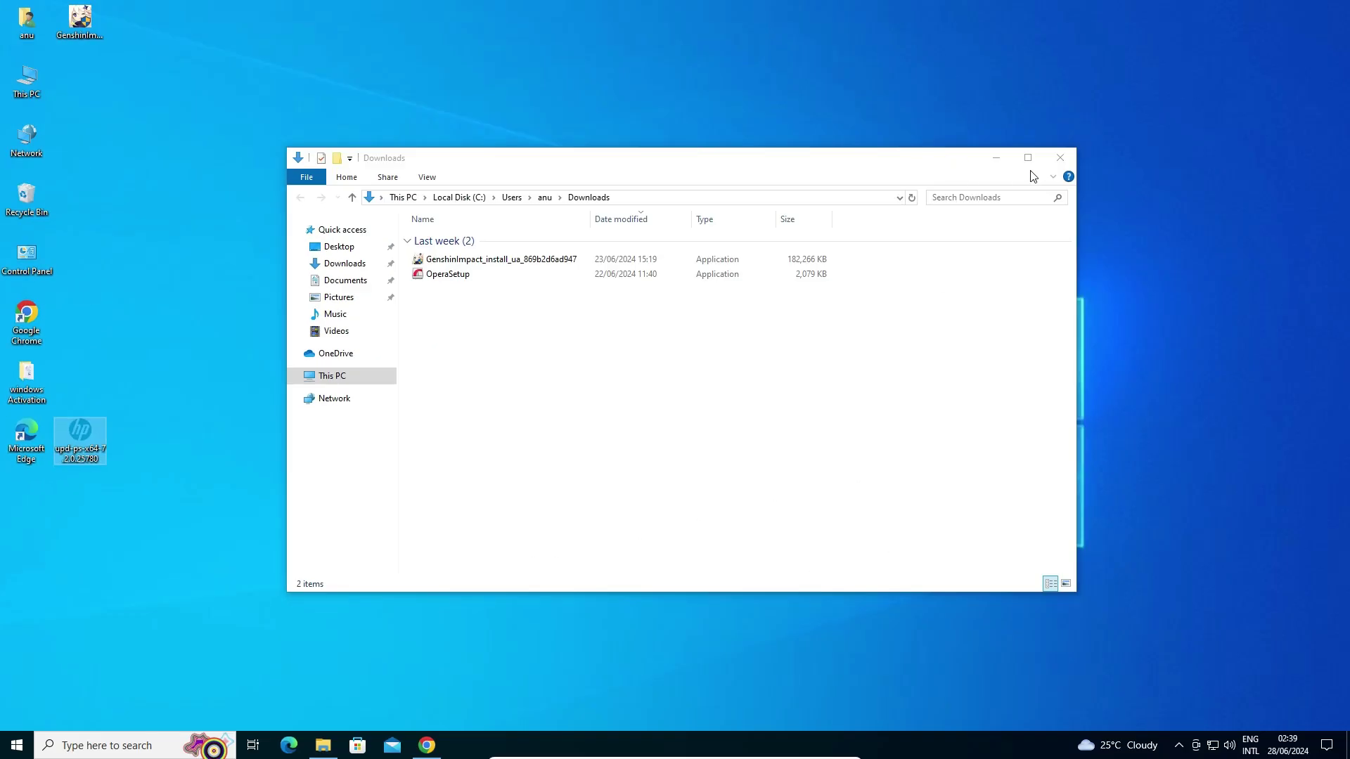
pyautogui.click(1060, 151)
pyautogui.moveTo(99, 442); pyautogui.dragTo(49, 513)
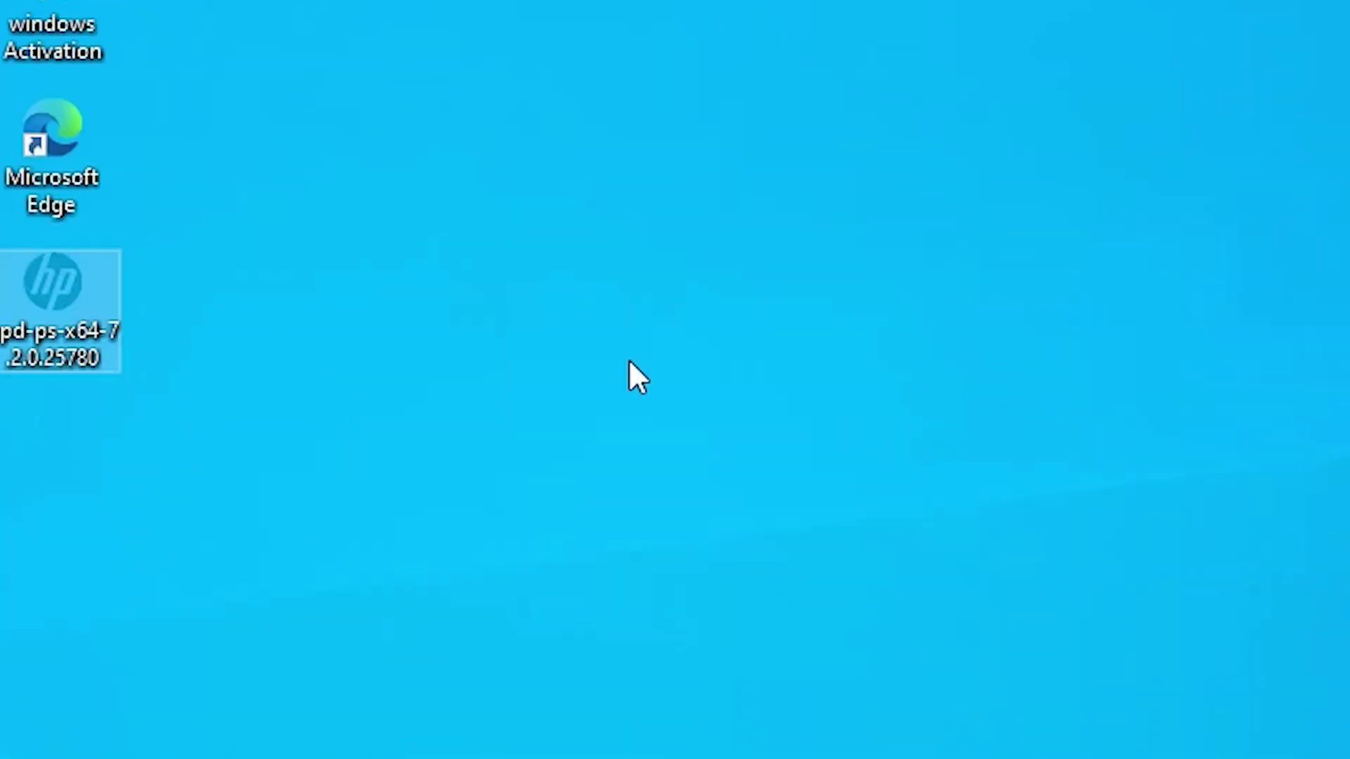
pyautogui.click(629, 526)
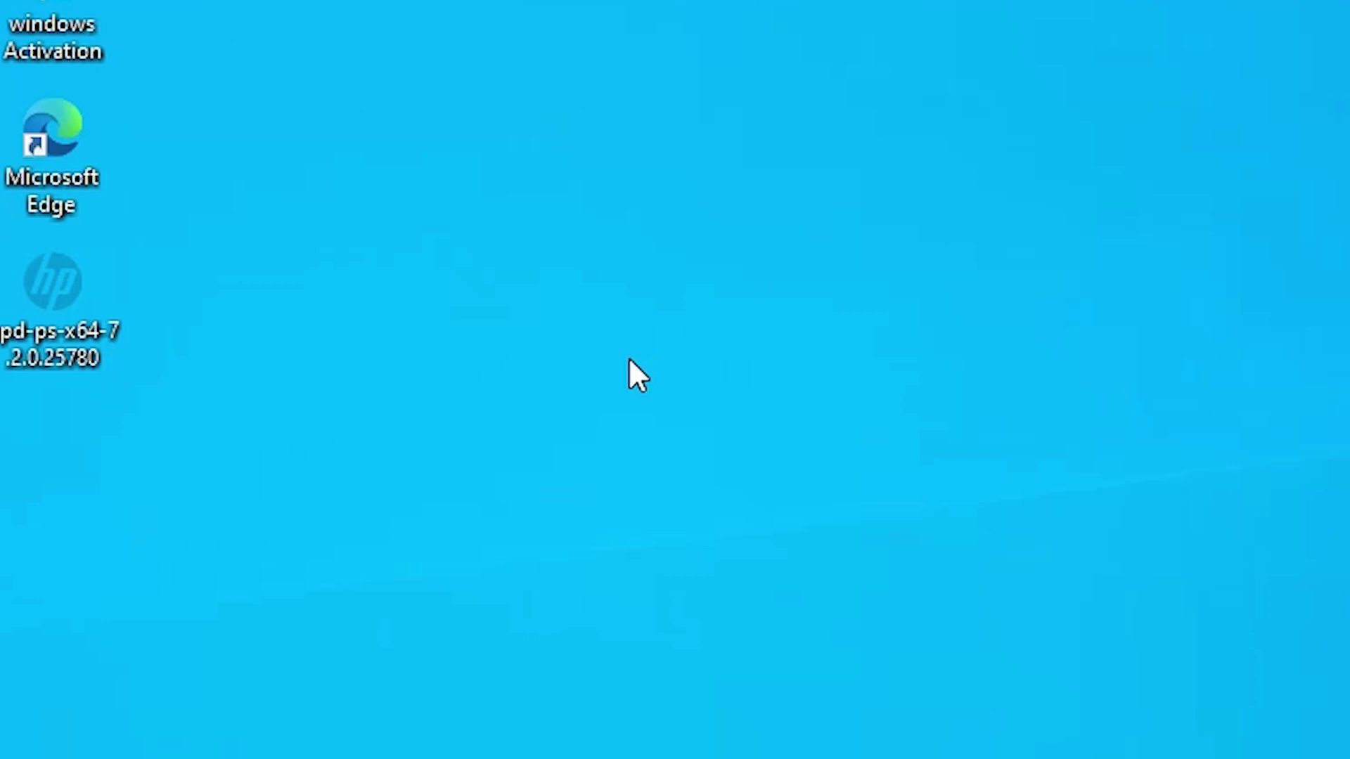
# Step: Extract the driver file into a new upd-ps-x64 folder on the desktop
pyautogui.moveTo(3, 318)
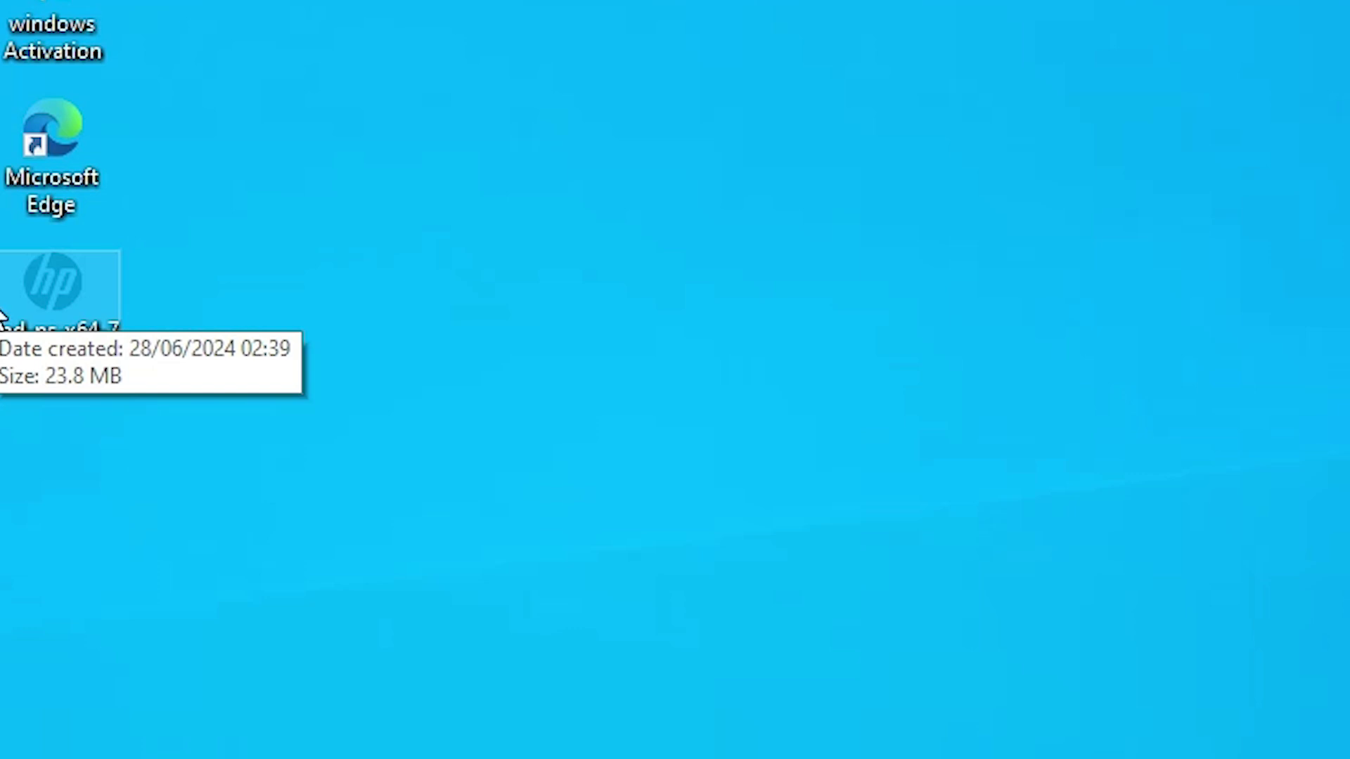
pyautogui.rightClick(79, 283)
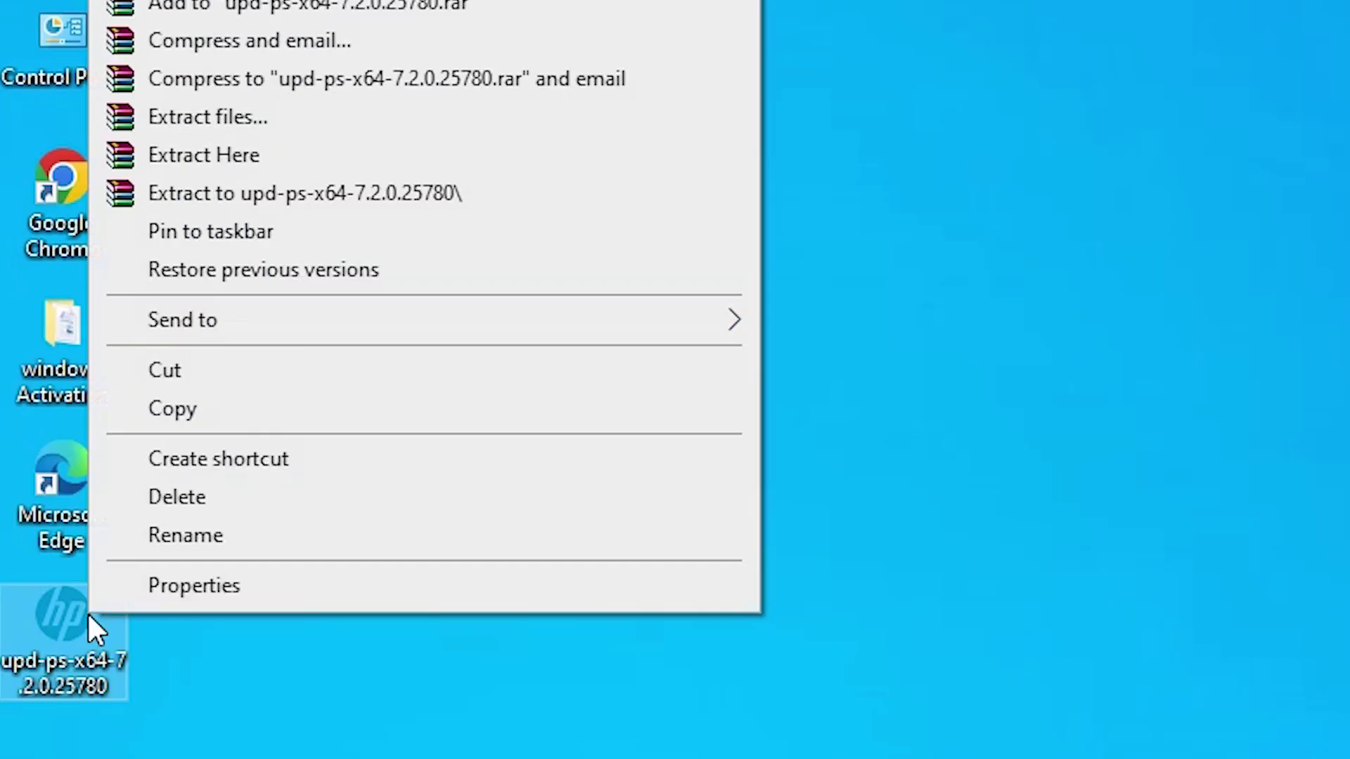
pyautogui.click(269, 120)
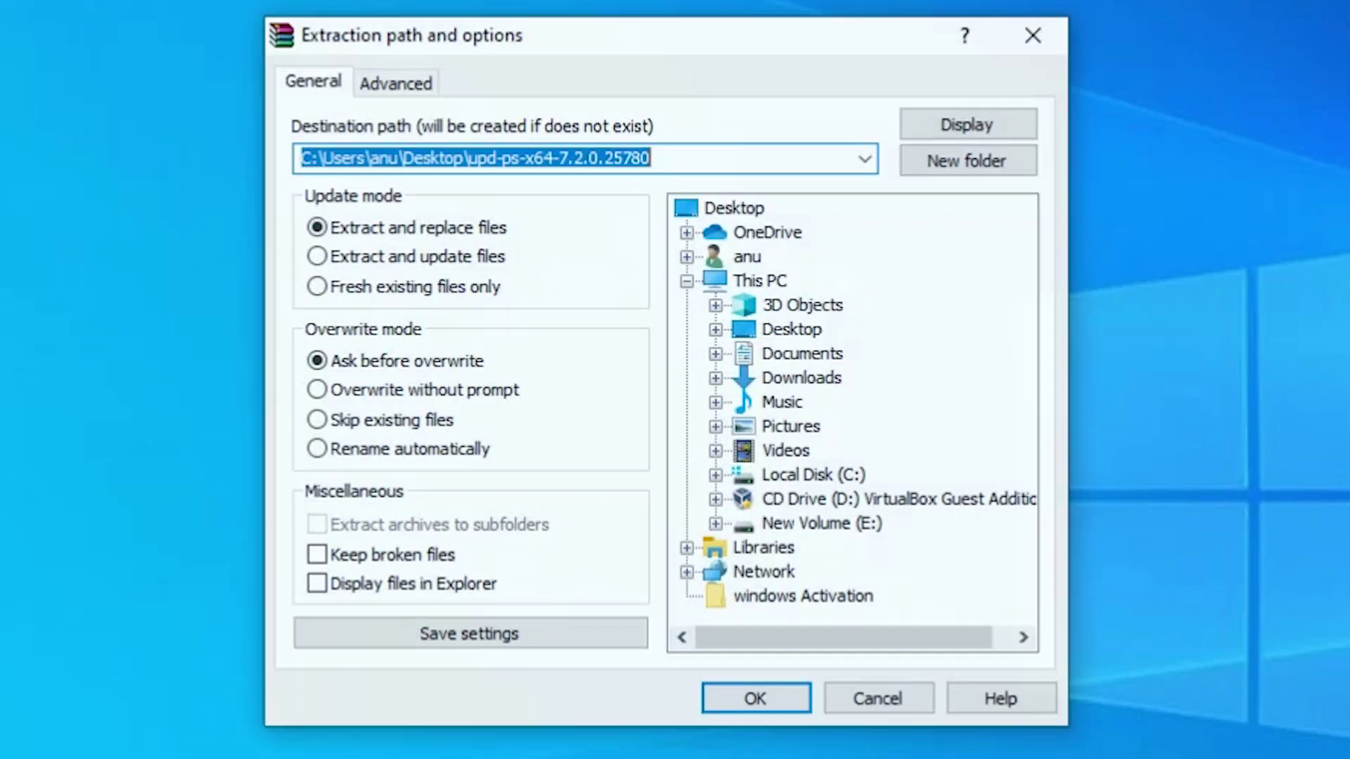
pyautogui.click(748, 699)
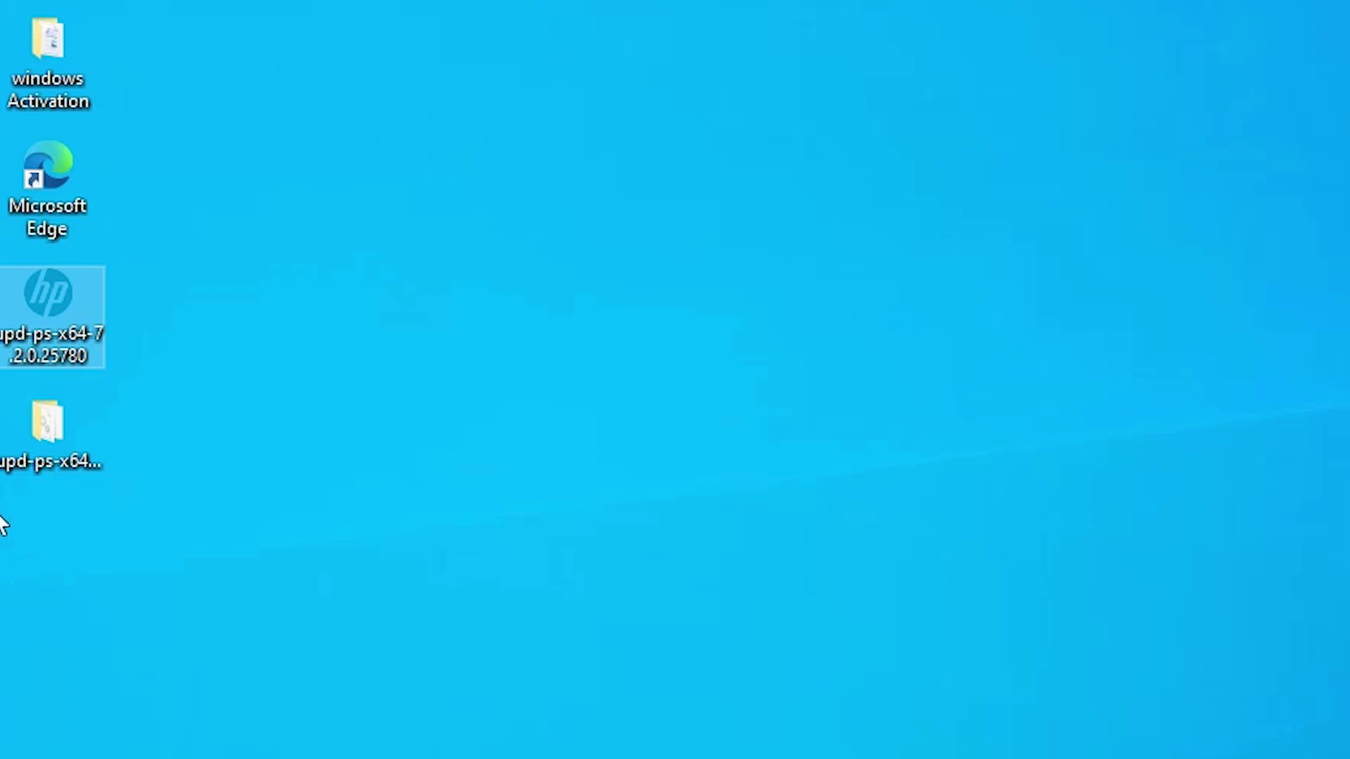
pyautogui.doubleClick(72, 452)
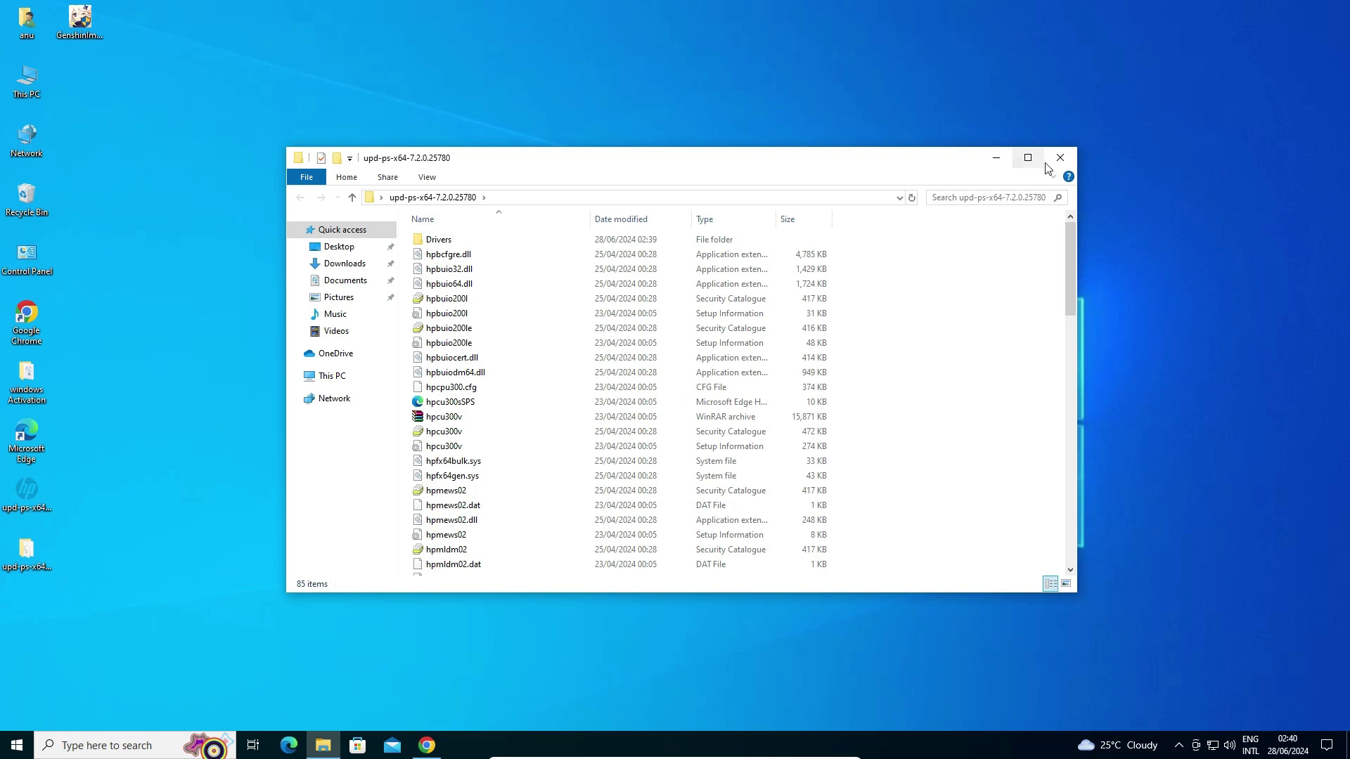
pyautogui.click(1048, 159)
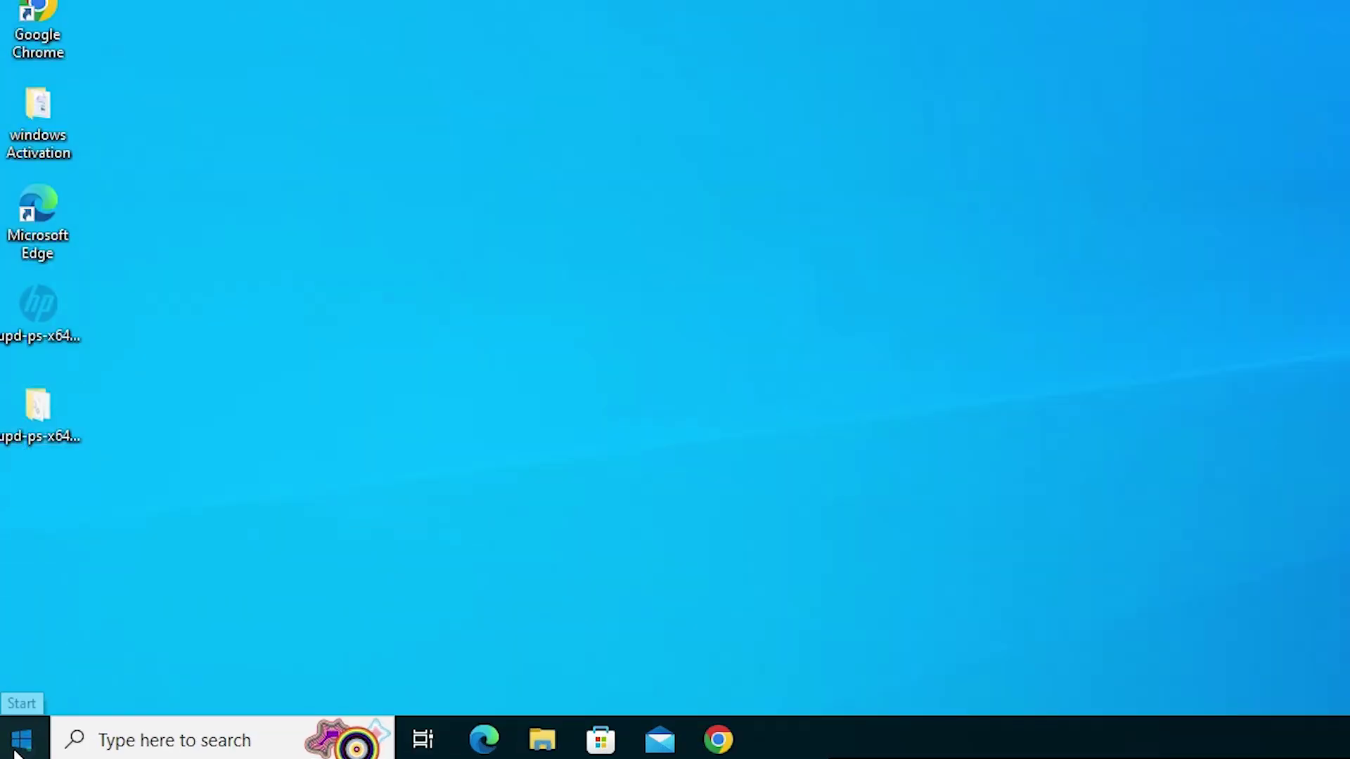
# Step: Search 'pr' from Start, open Printers & scanners, and start adding a printer or scanner
pyautogui.click(14, 748)
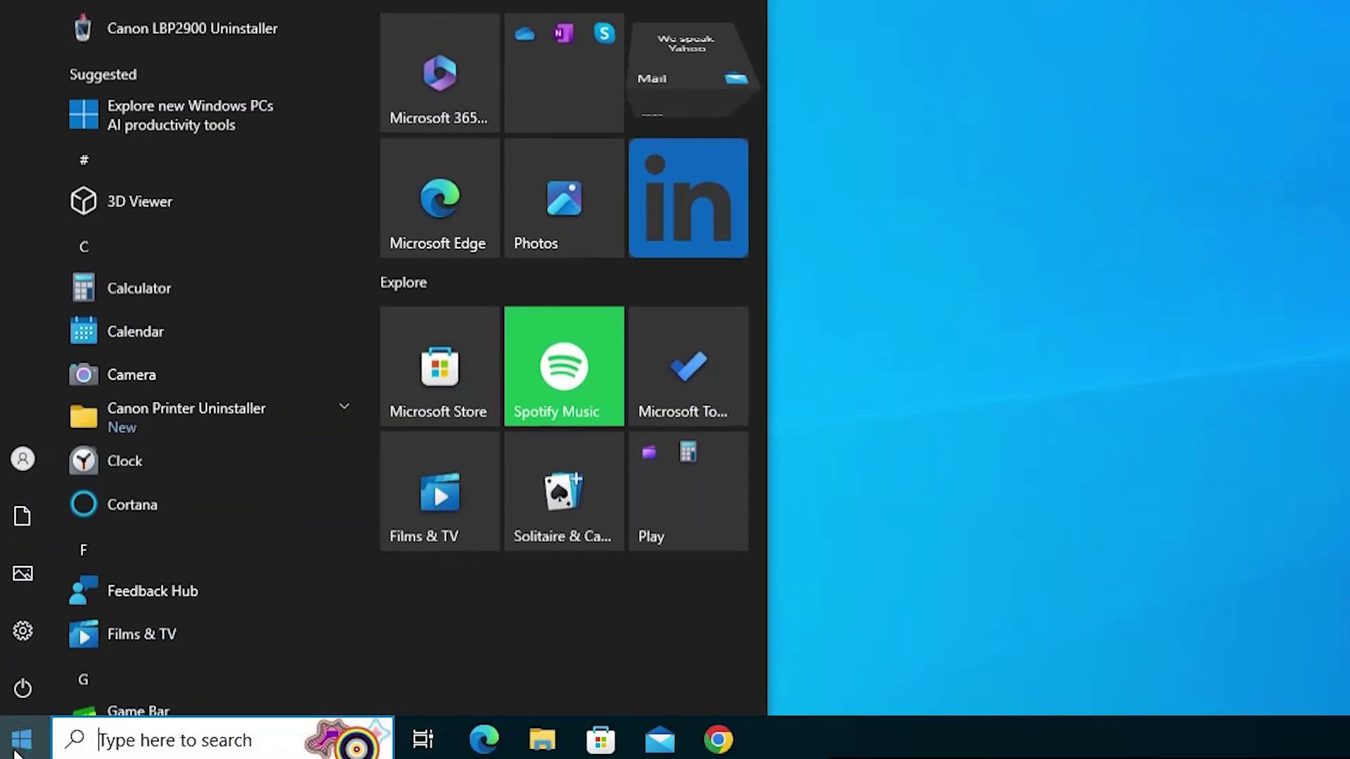
pyautogui.write('pr')
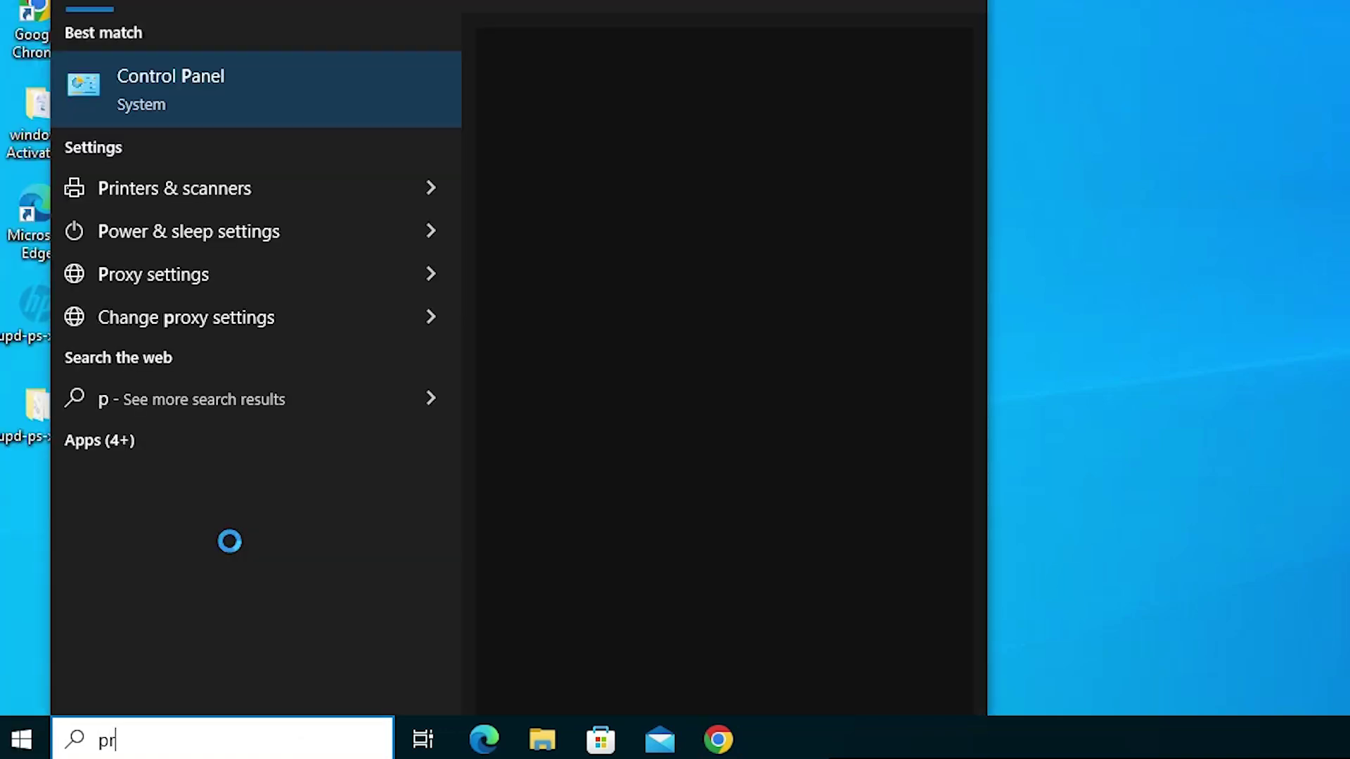
pyautogui.click(276, 104)
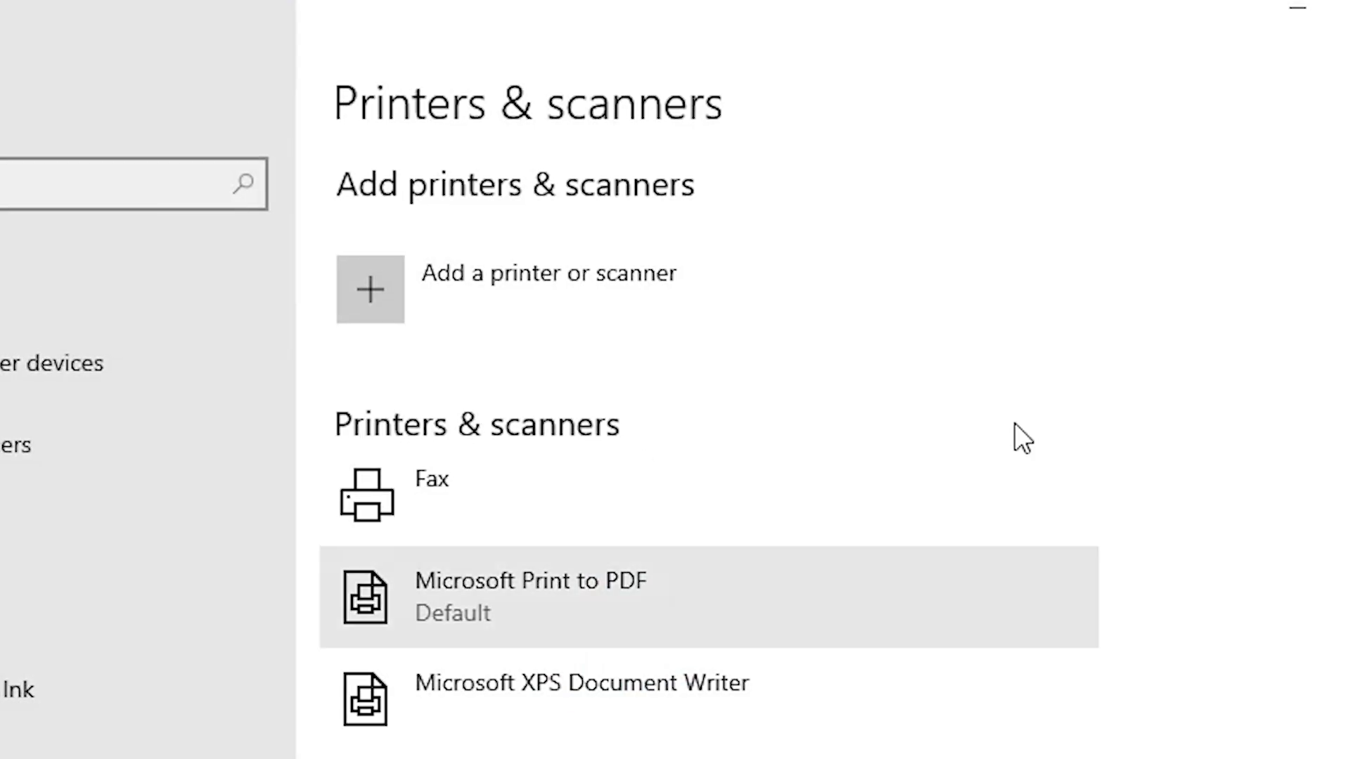
pyautogui.click(500, 288)
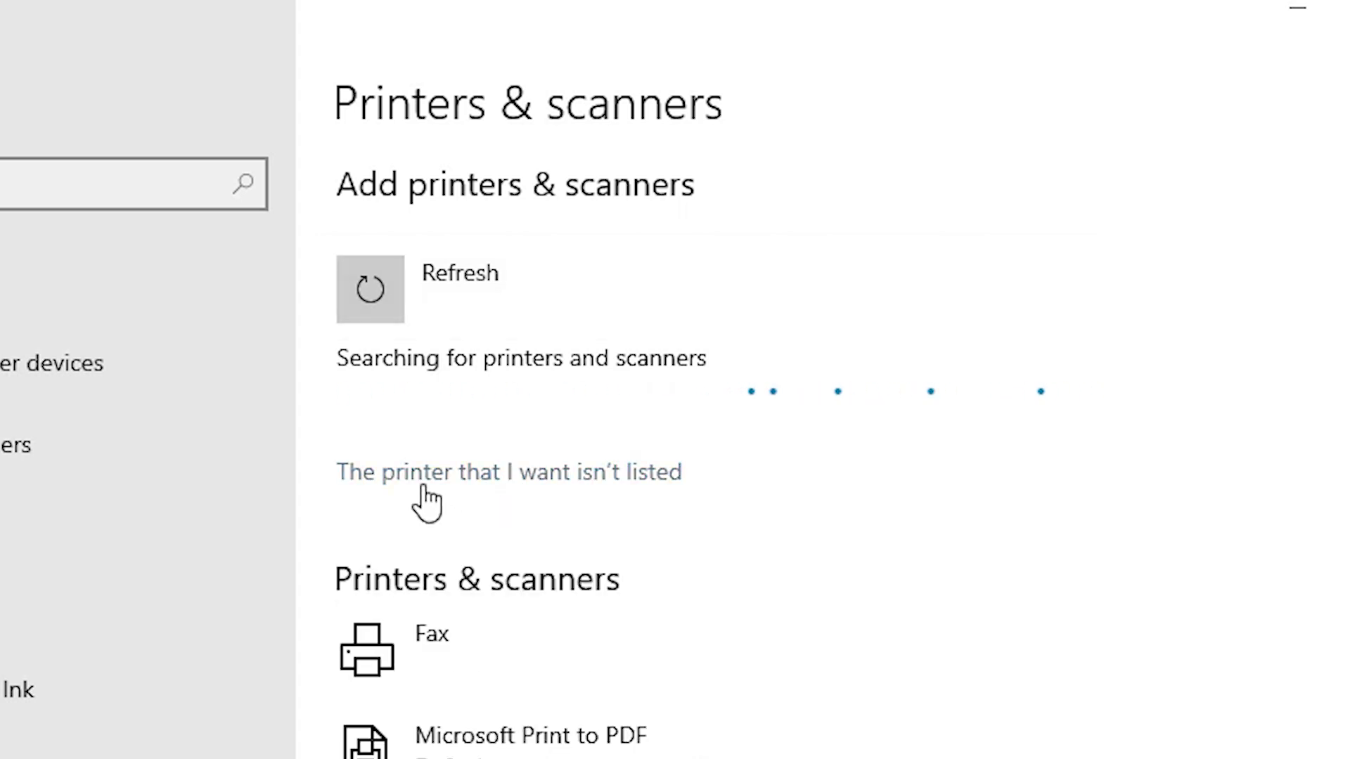
# Step: Choose to add a local printer manually, using the existing USB001 (Local Port)
pyautogui.click(589, 481)
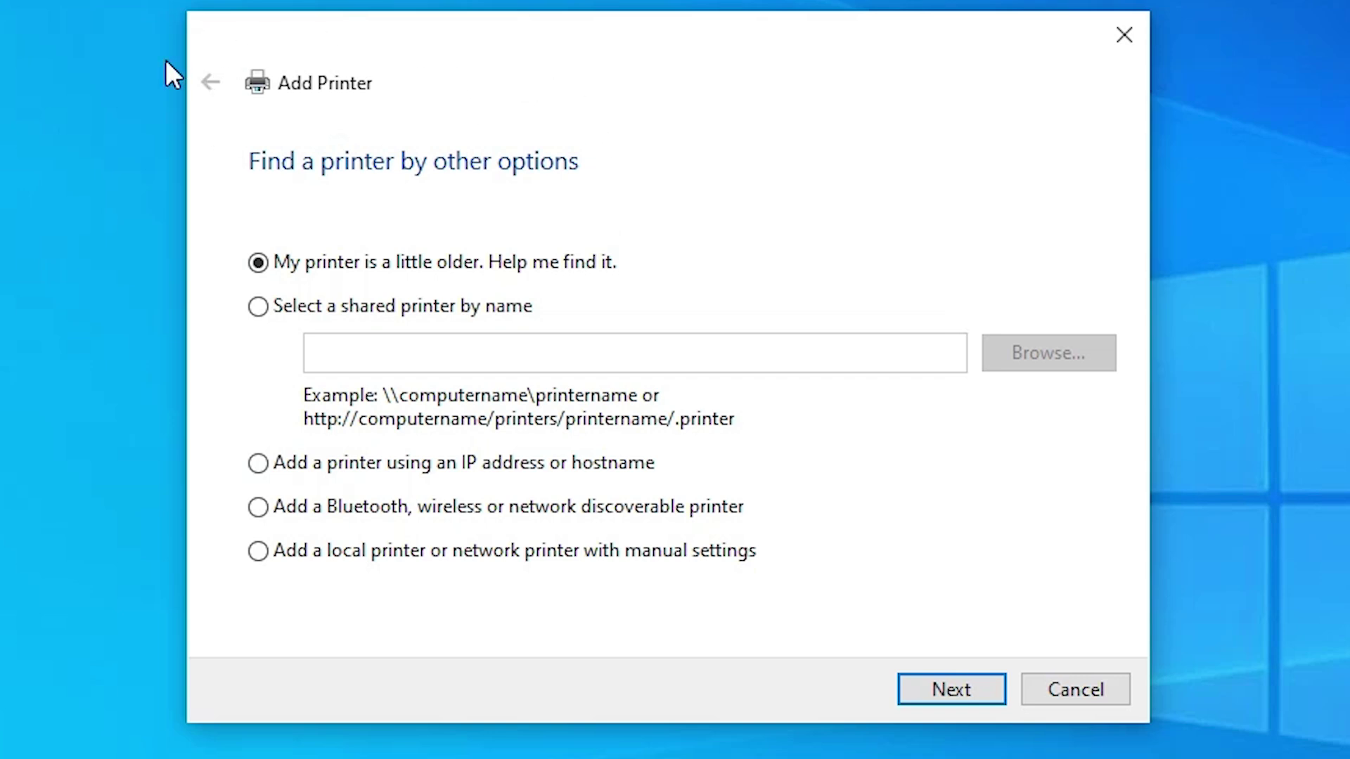
pyautogui.click(310, 552)
pyautogui.click(930, 700)
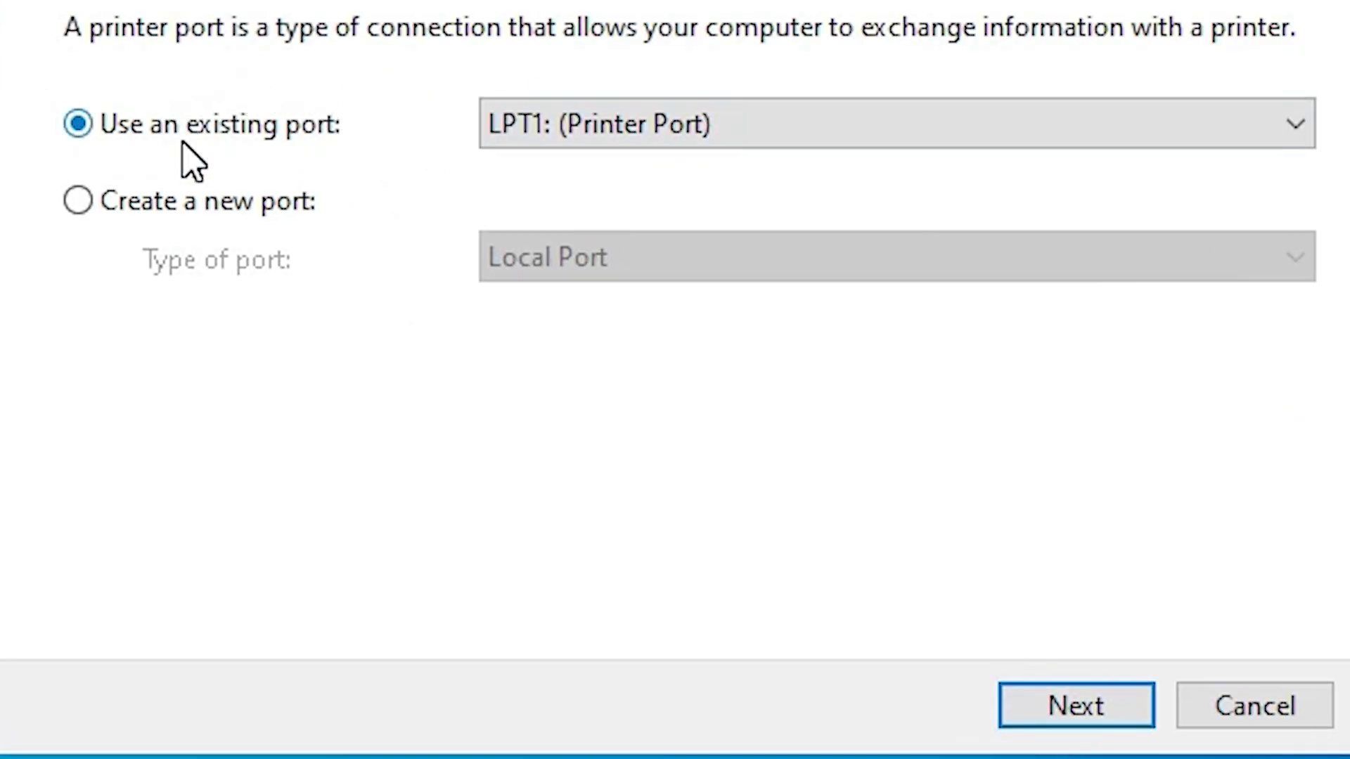
pyautogui.click(628, 121)
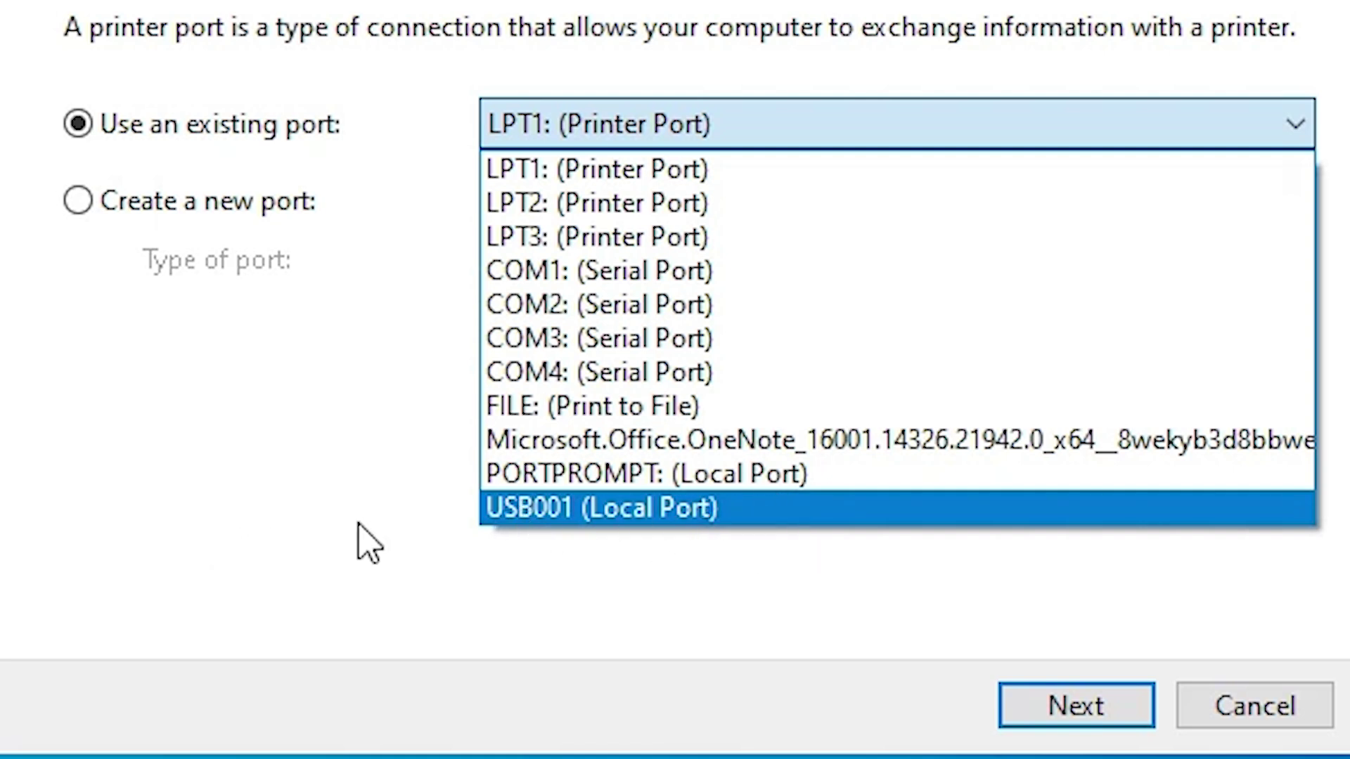
pyautogui.click(705, 506)
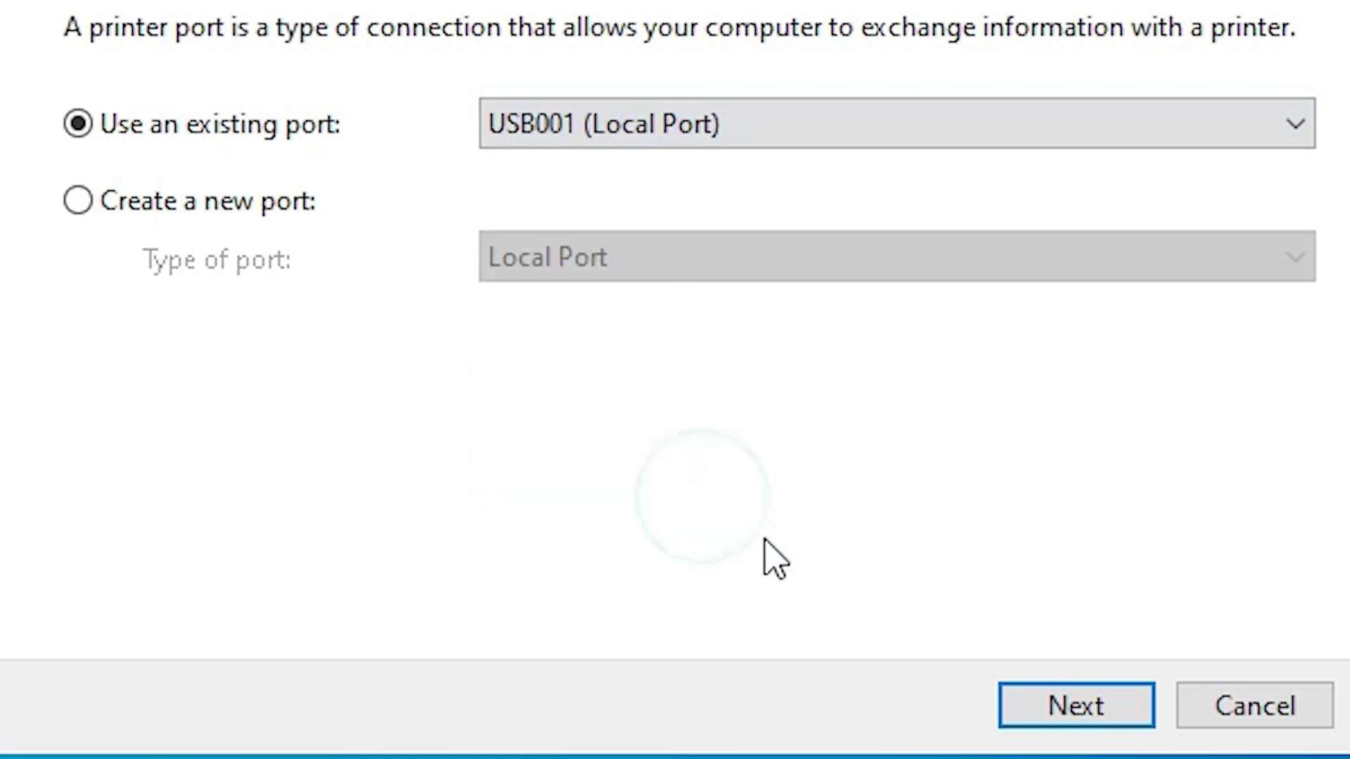
# Step: Use Have Disk to load drivers from hpcu300v in the Desktop upd-ps-x64-7.2.0.25780 folder
pyautogui.click(1053, 705)
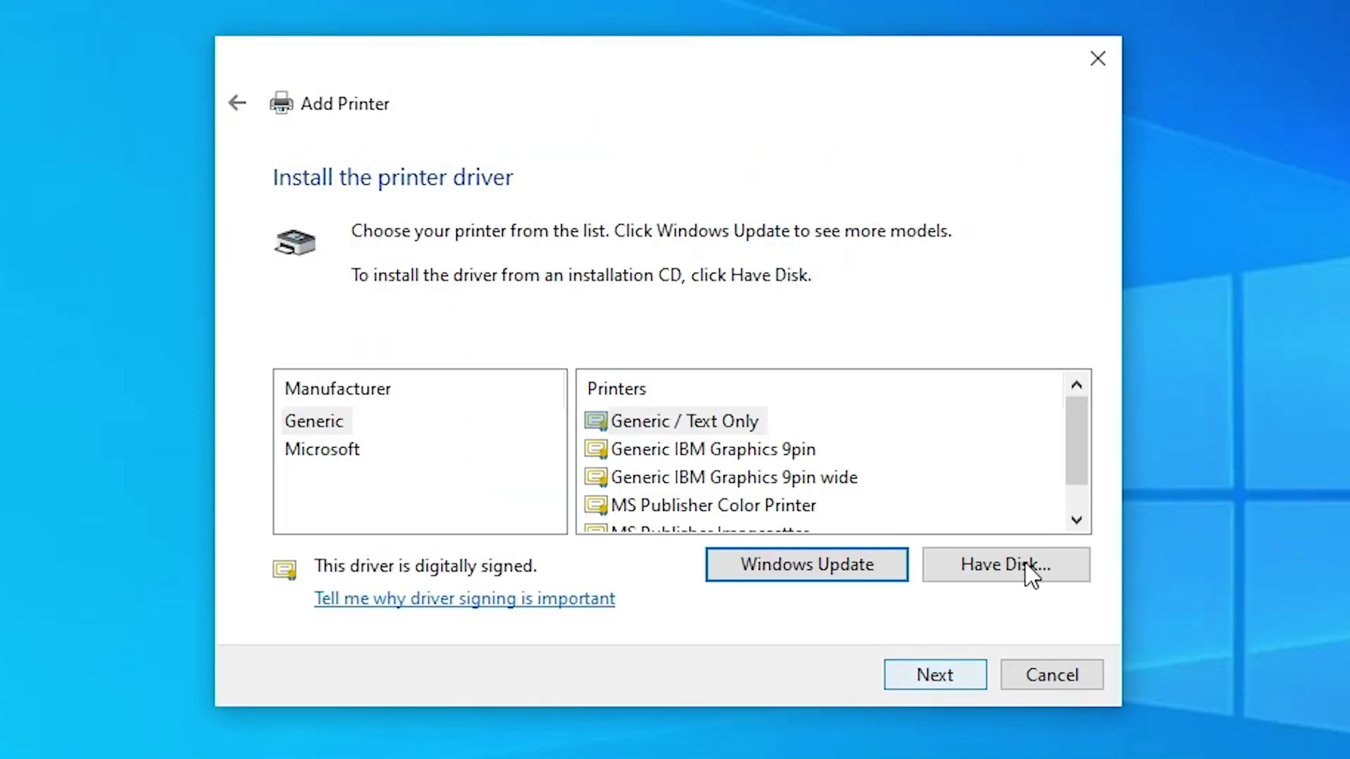
pyautogui.click(1061, 571)
pyautogui.click(895, 522)
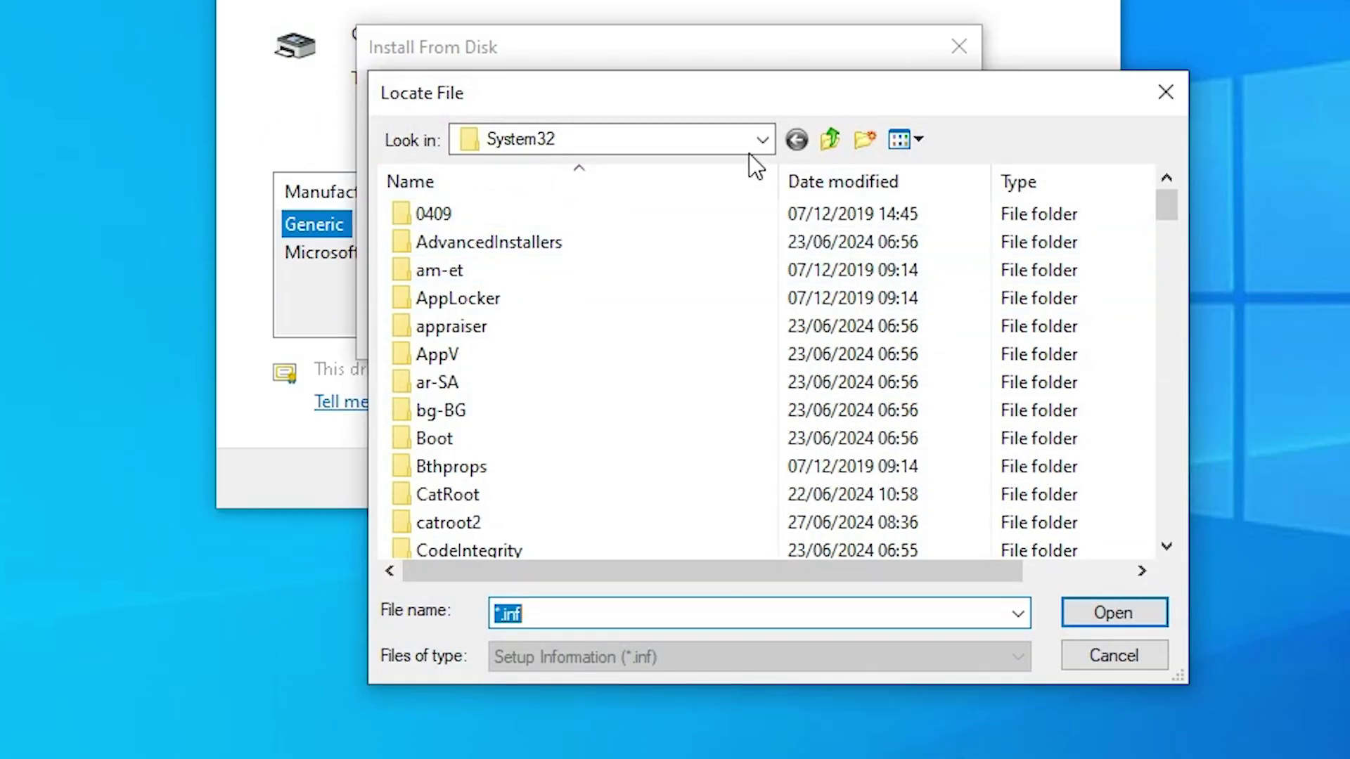
pyautogui.click(761, 140)
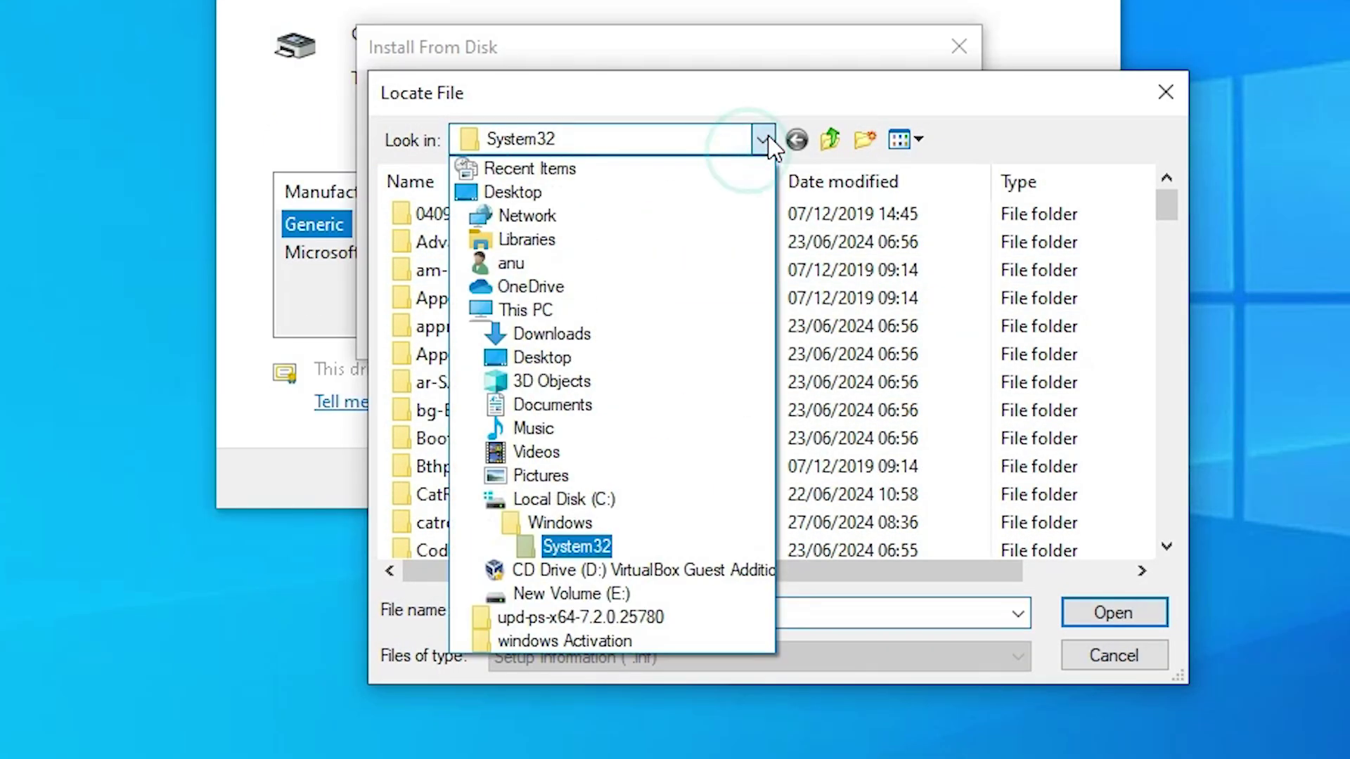
pyautogui.click(508, 194)
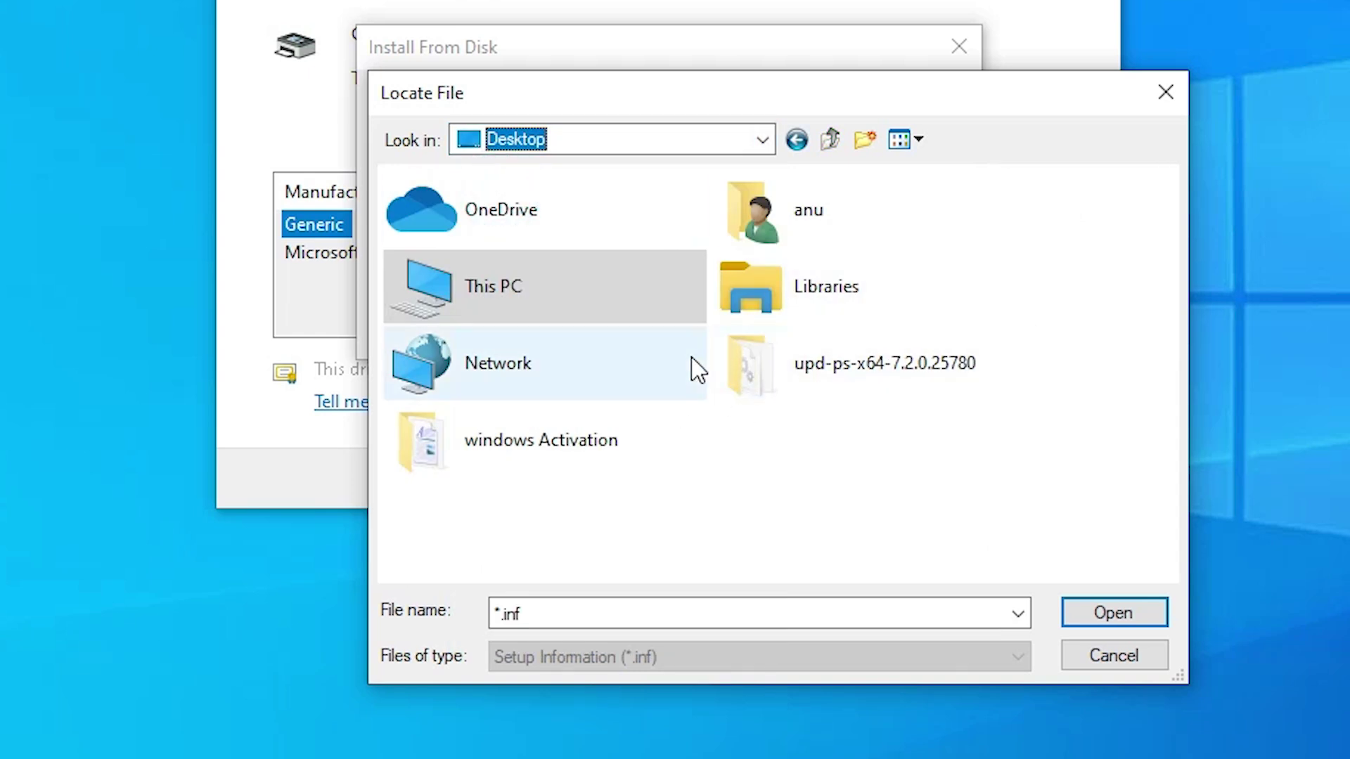
pyautogui.doubleClick(776, 375)
pyautogui.scroll(-1, 808, 422)
pyautogui.scroll(1, 807, 414)
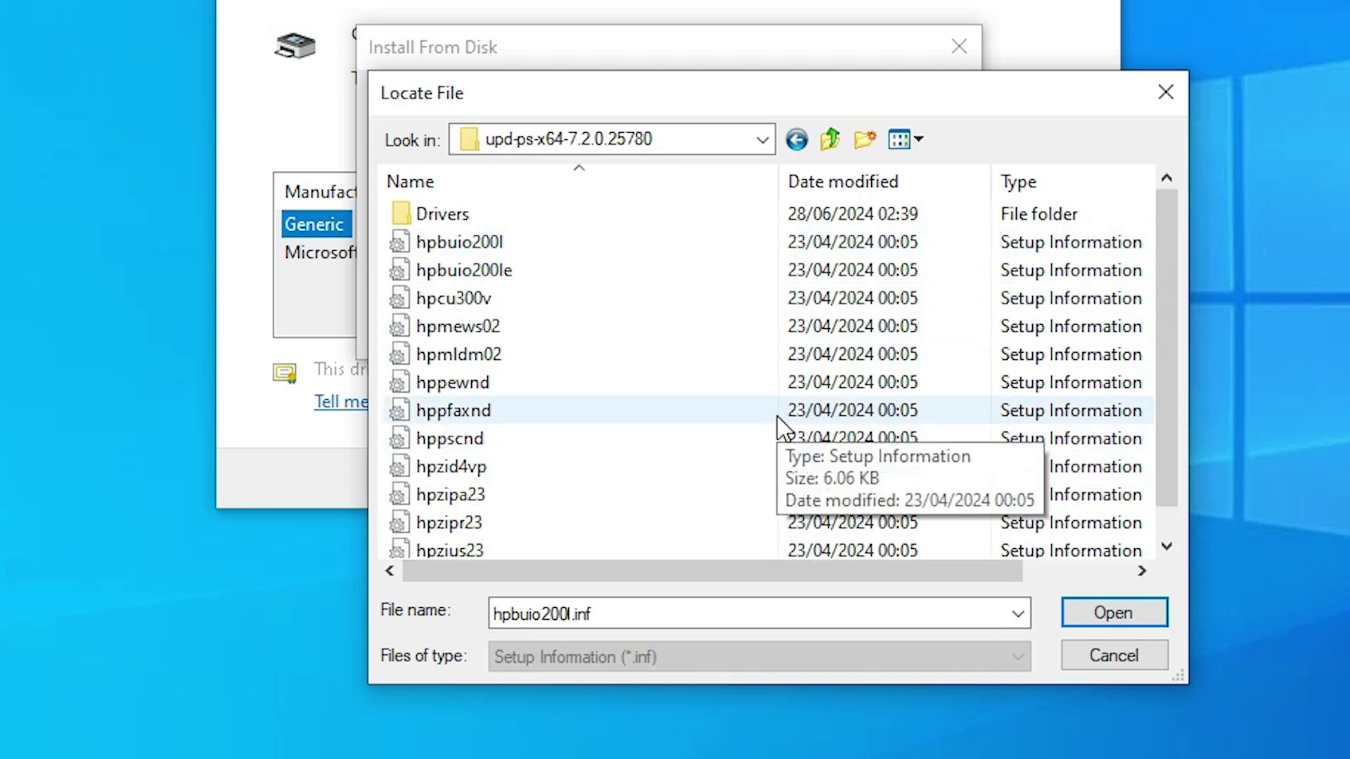
pyautogui.click(468, 299)
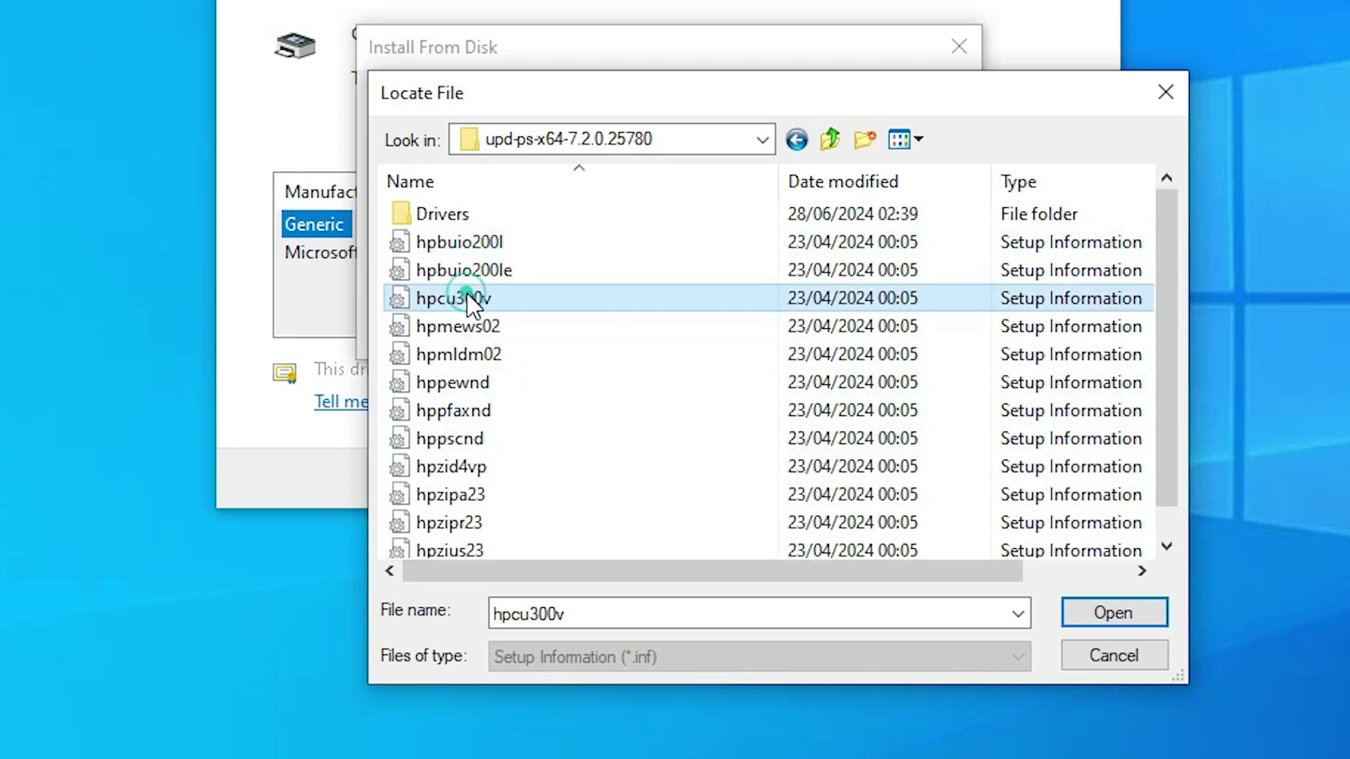
pyautogui.click(1135, 613)
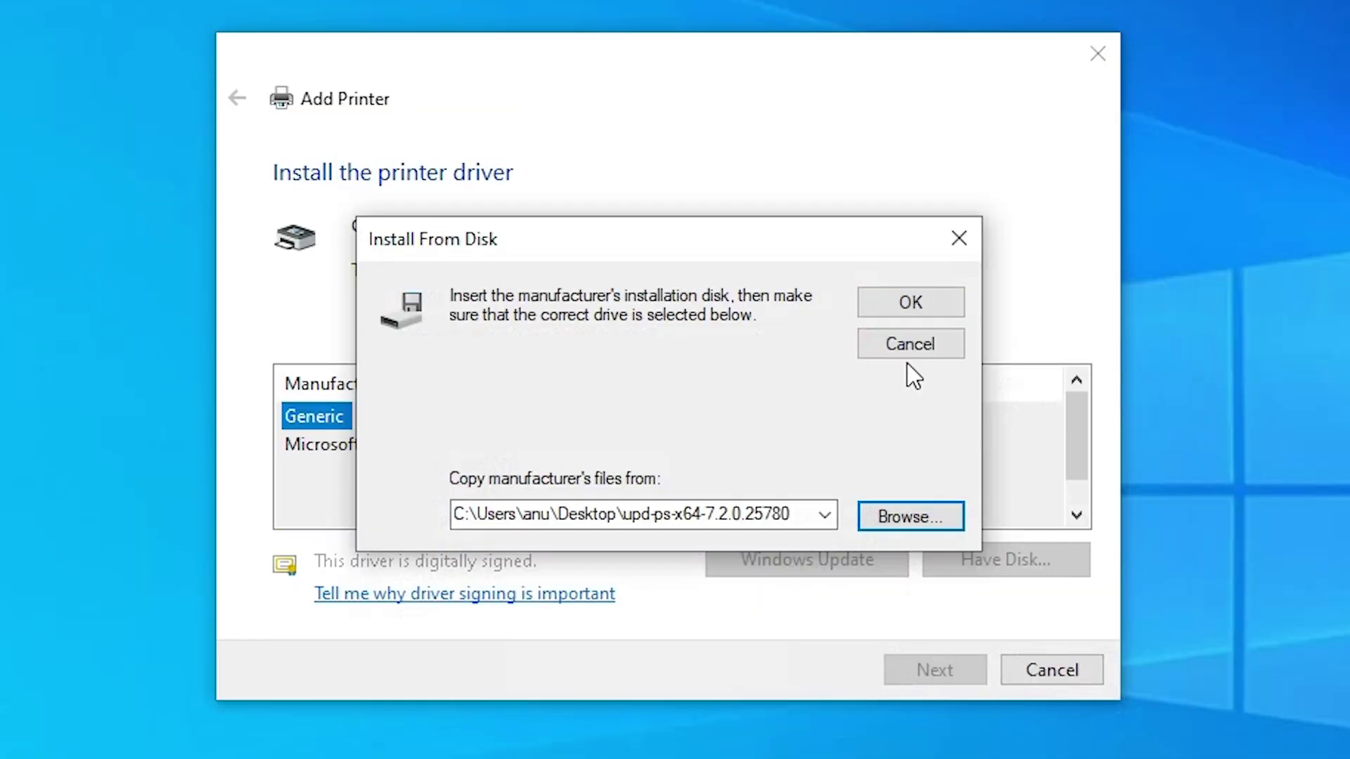
pyautogui.click(890, 301)
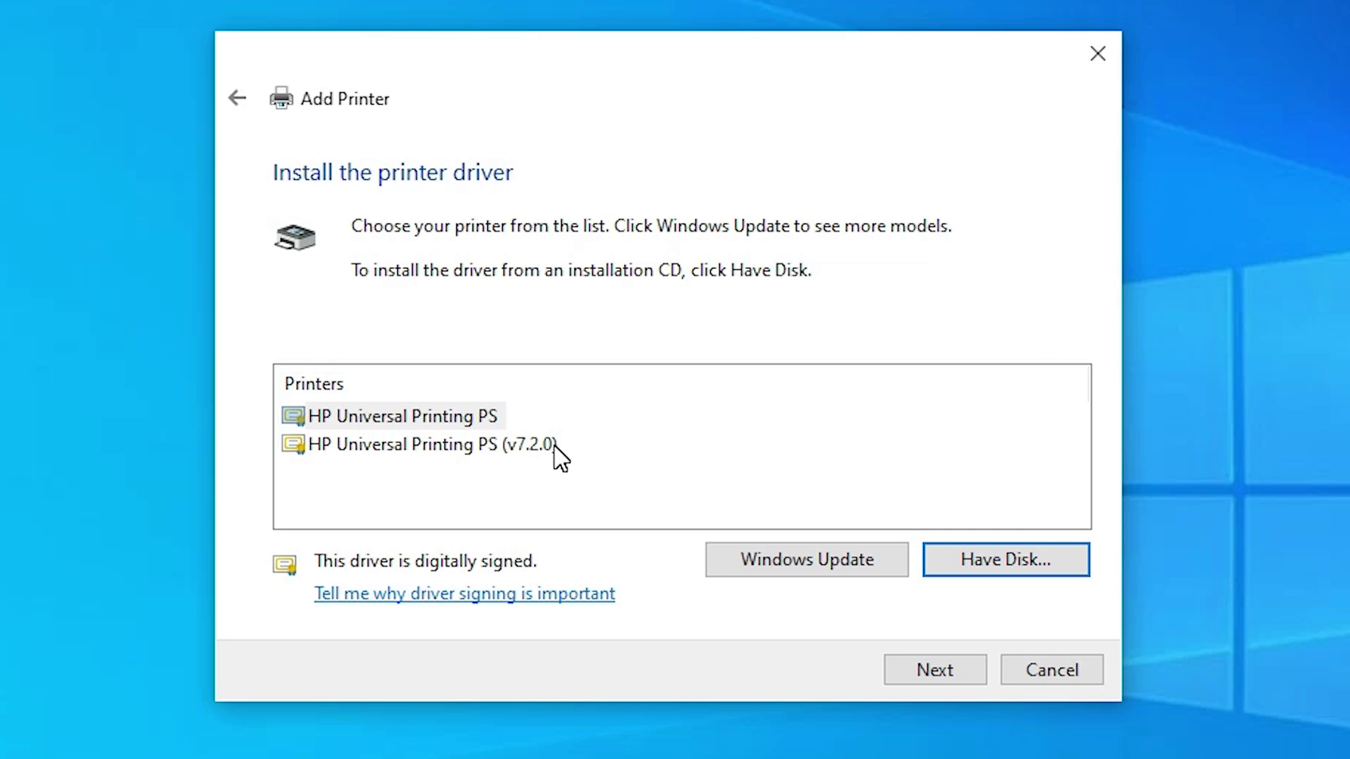
# Step: Select the HP Universal Printing PS driver and name the printer 'HP LASERJET 3015'
pyautogui.click(516, 447)
pyautogui.click(492, 422)
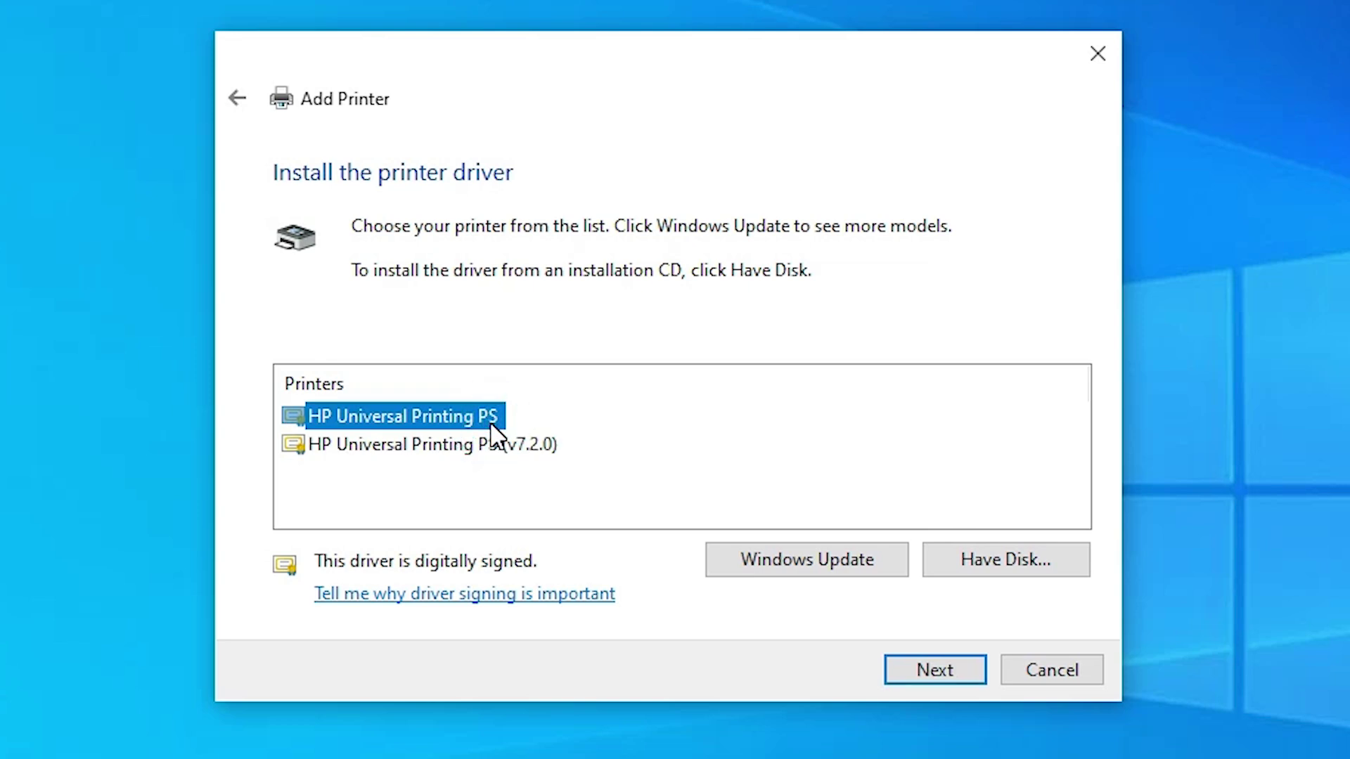
pyautogui.click(953, 672)
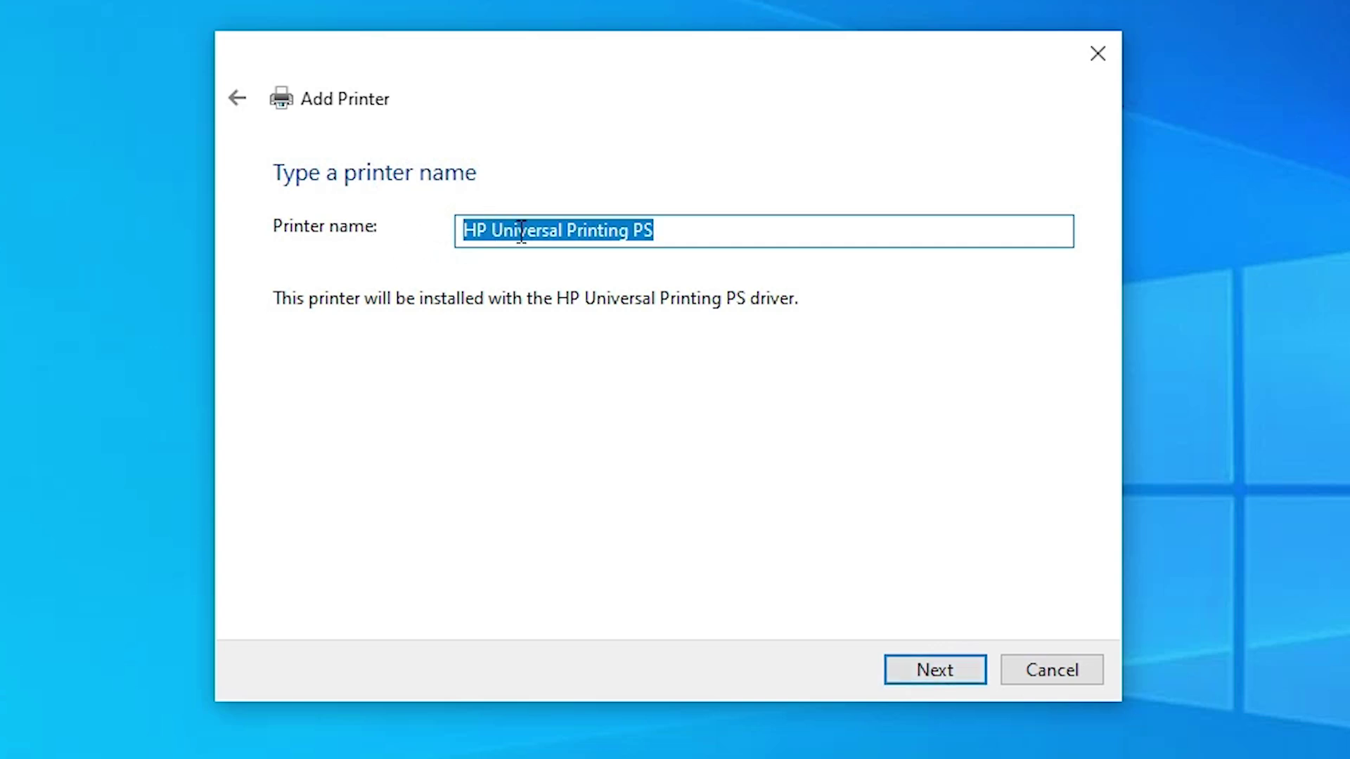
pyautogui.write('HP LASERJET')
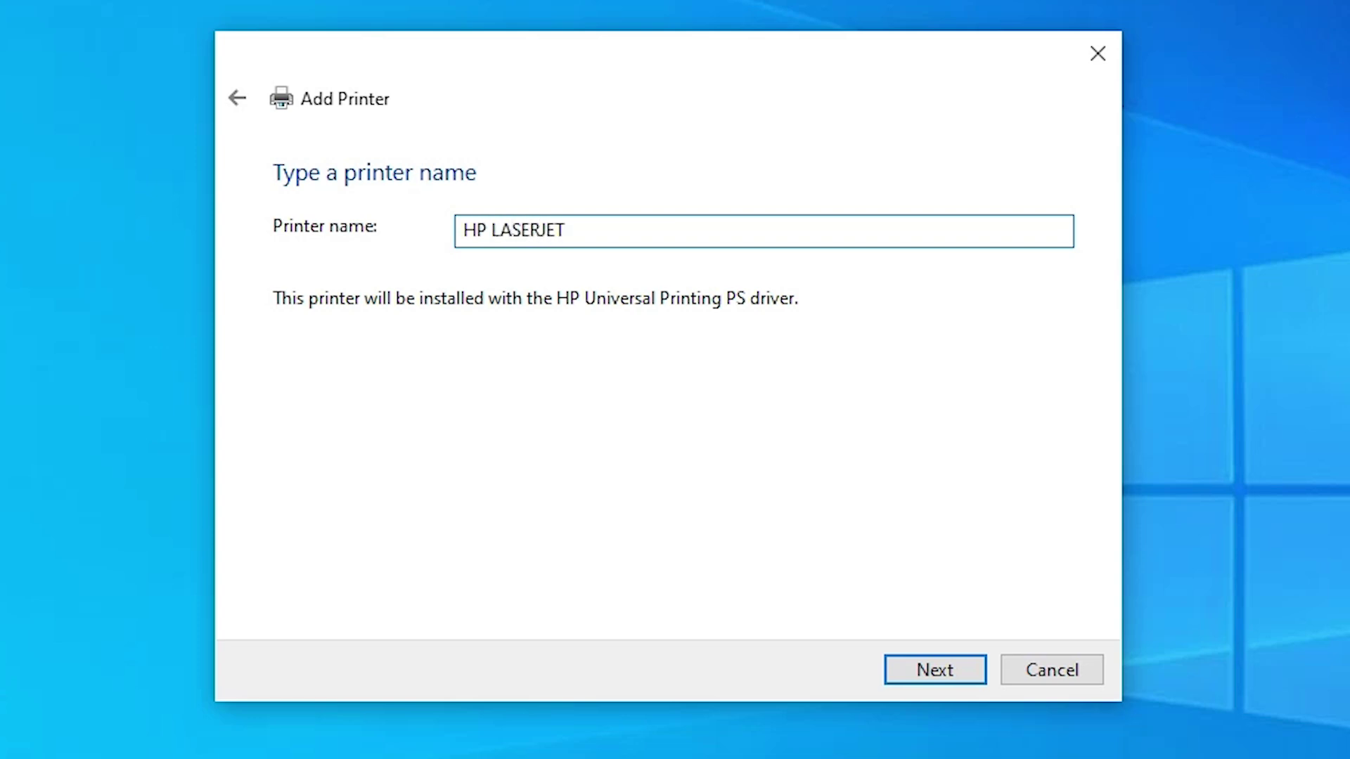
pyautogui.write('3015')
# Step: Install HP LASERJET 3015 unshared and finish with it kept as the default printer
pyautogui.click(972, 669)
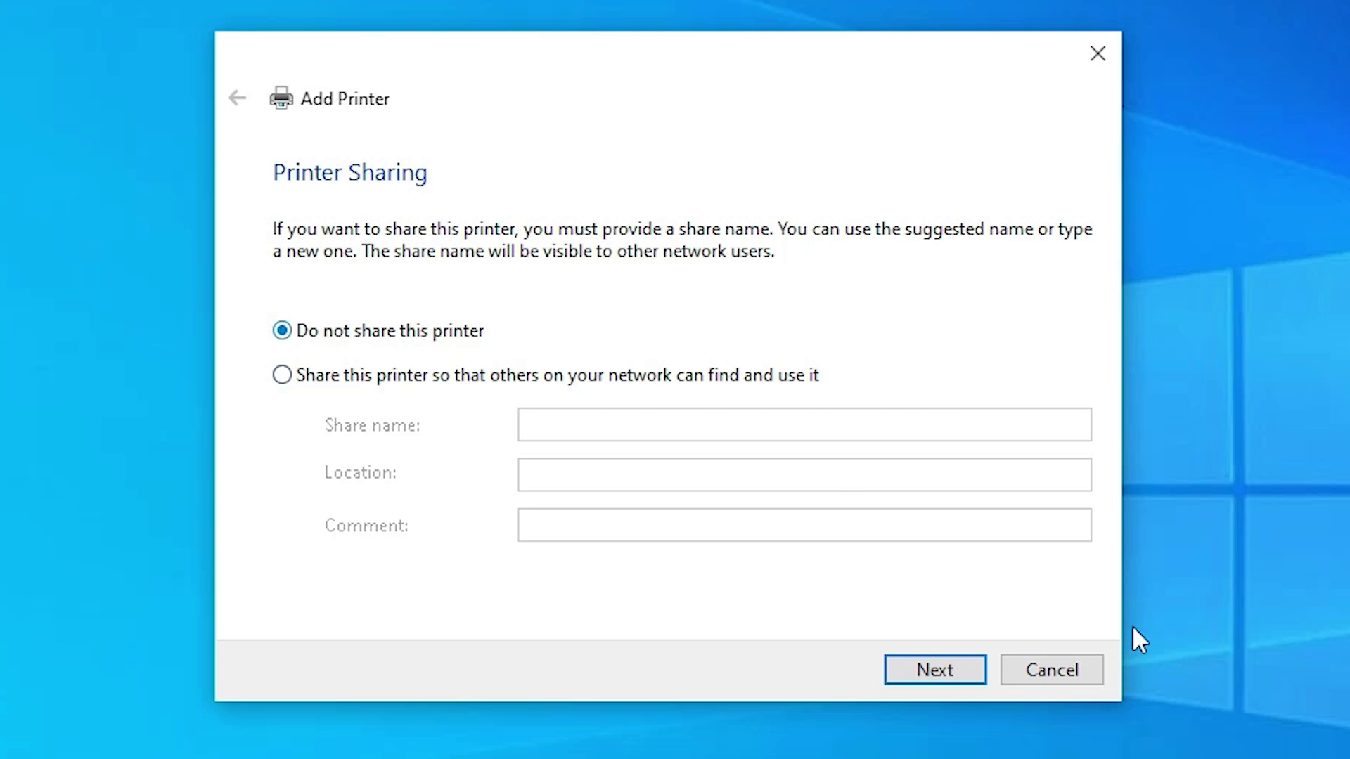
pyautogui.click(940, 676)
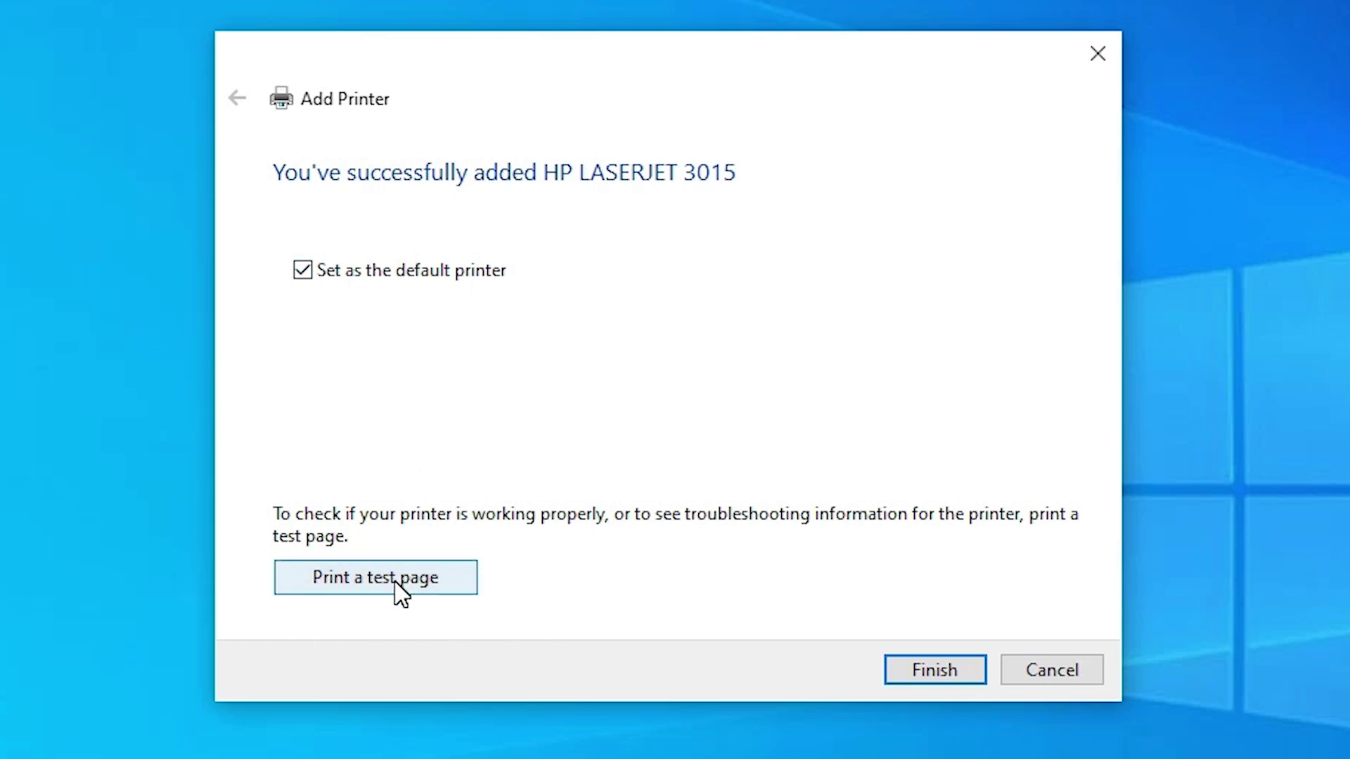
pyautogui.click(919, 674)
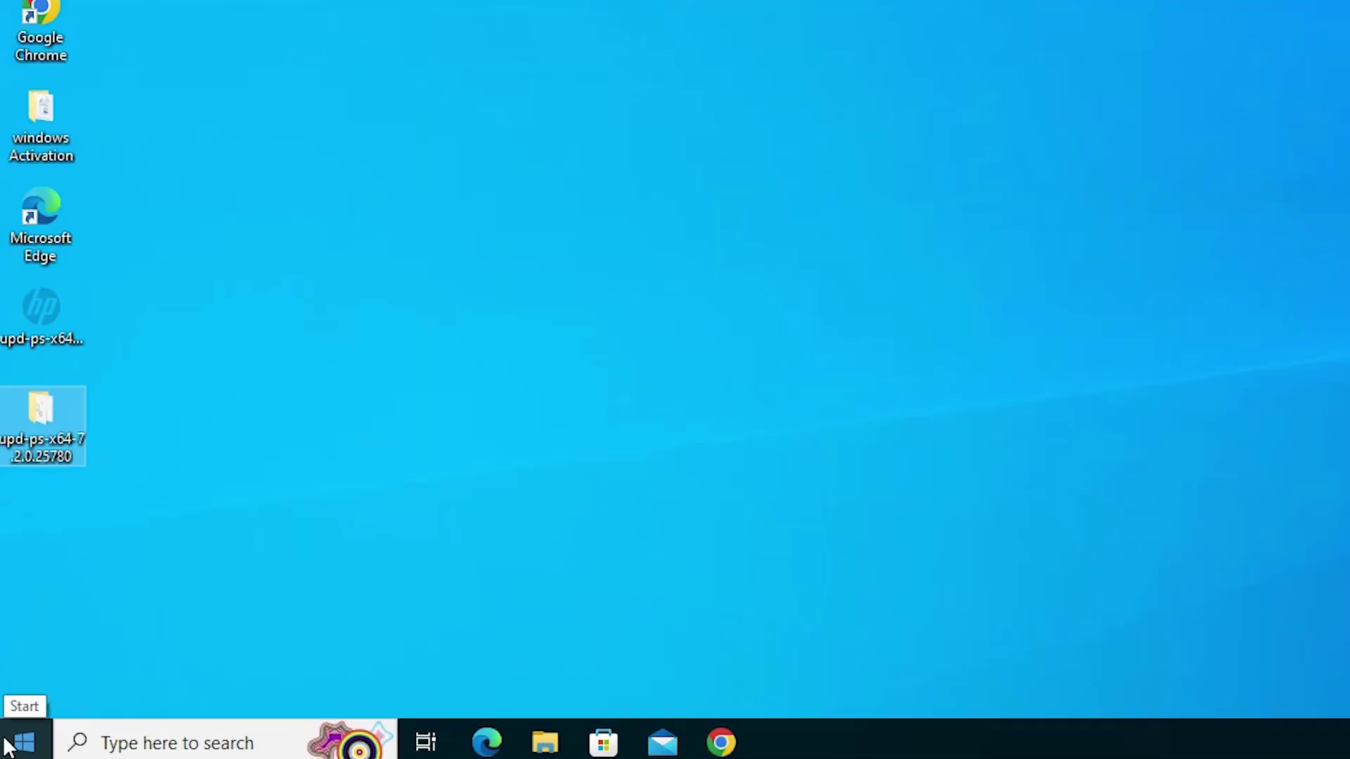
# Step: Search 'pr' from Start and open Printers & scanners to check the printer list
pyautogui.click(7, 746)
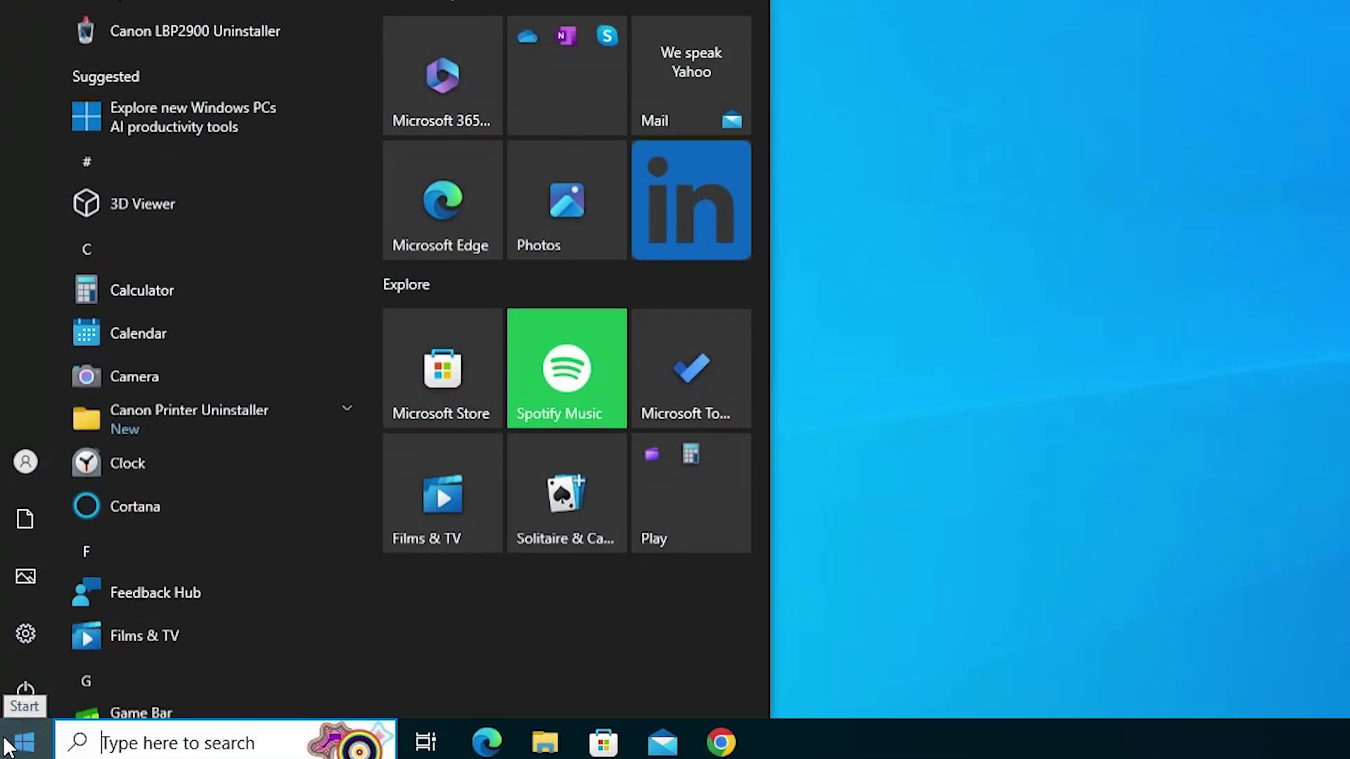
pyautogui.write('pr')
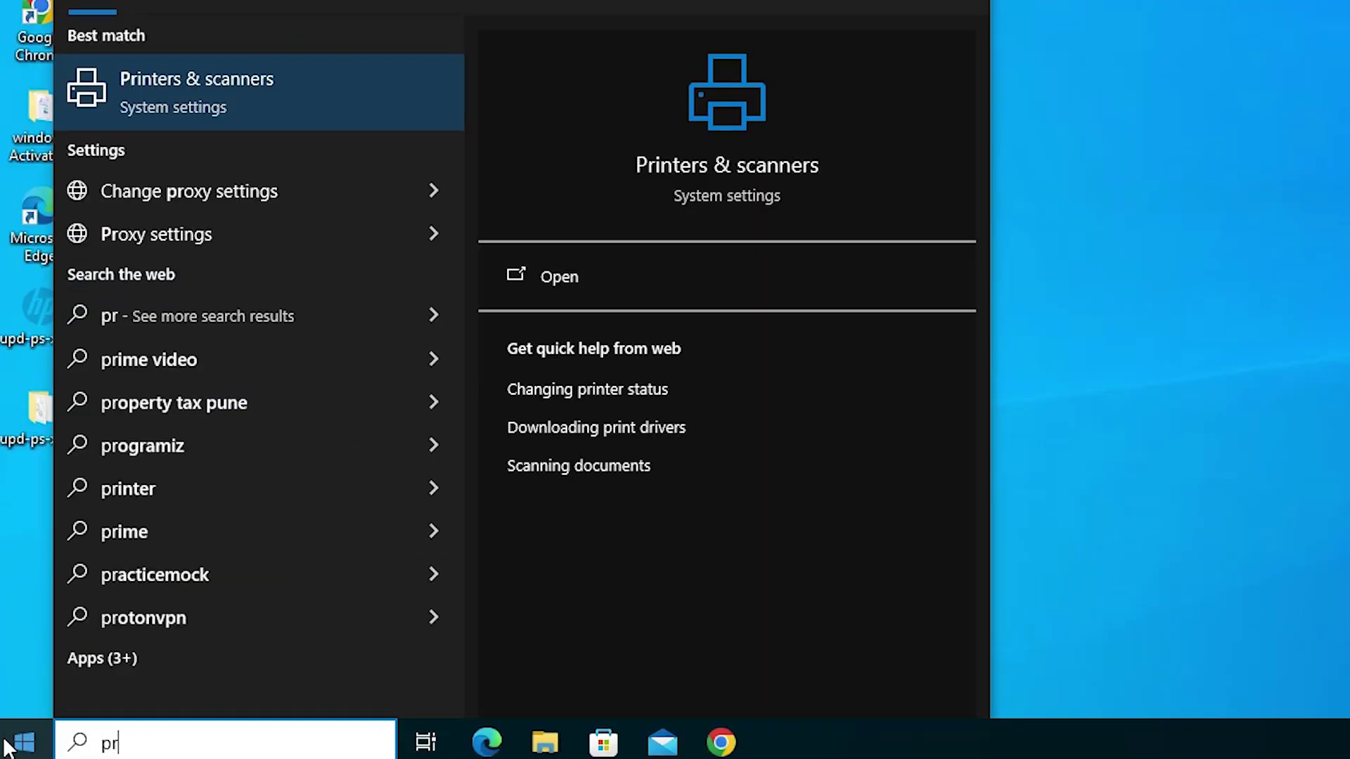
pyautogui.click(198, 79)
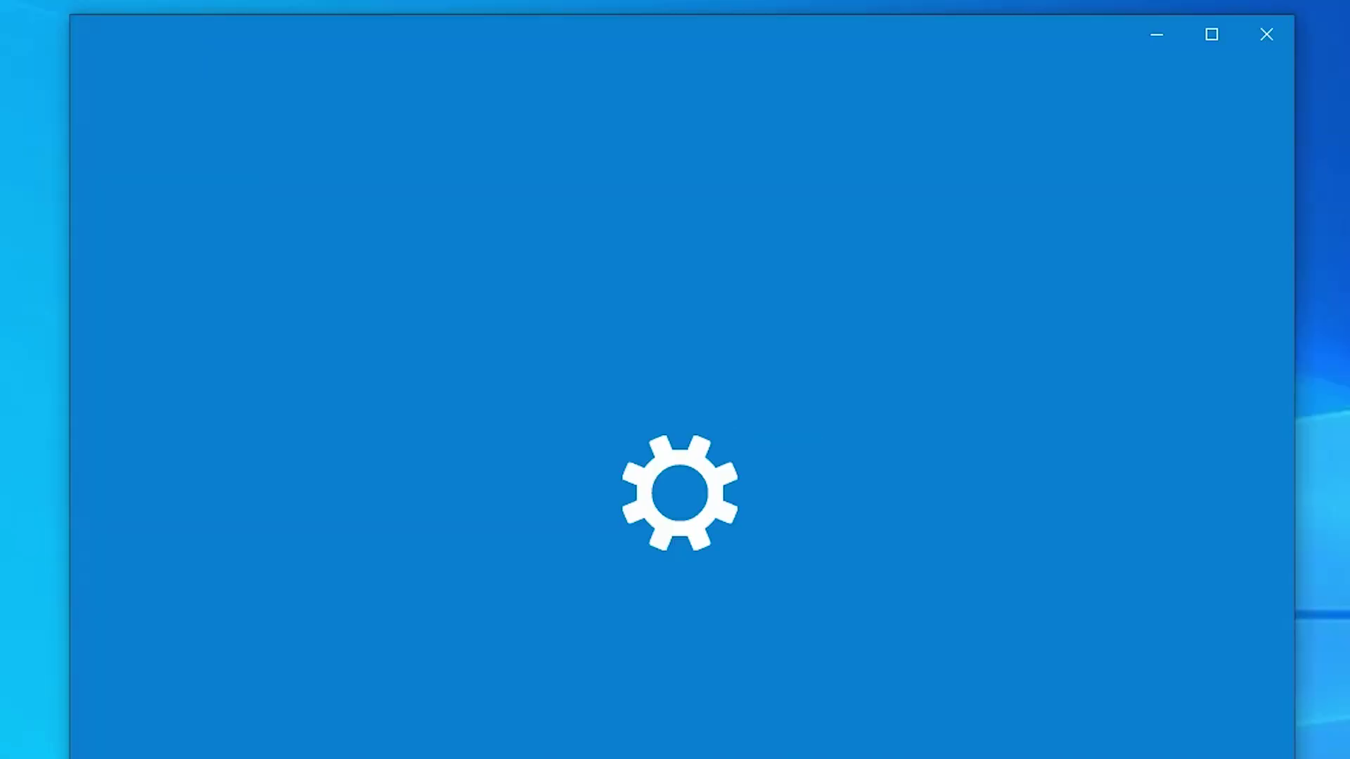